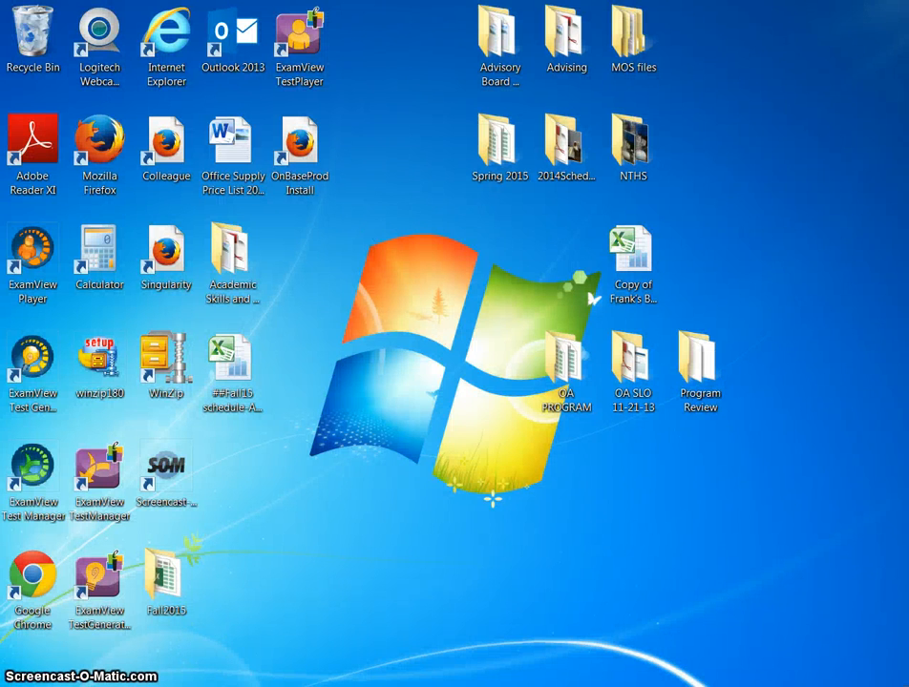
Launch Access 2013 from the Microsoft Office 2013 program group.
{"action": "key", "text": "super"}
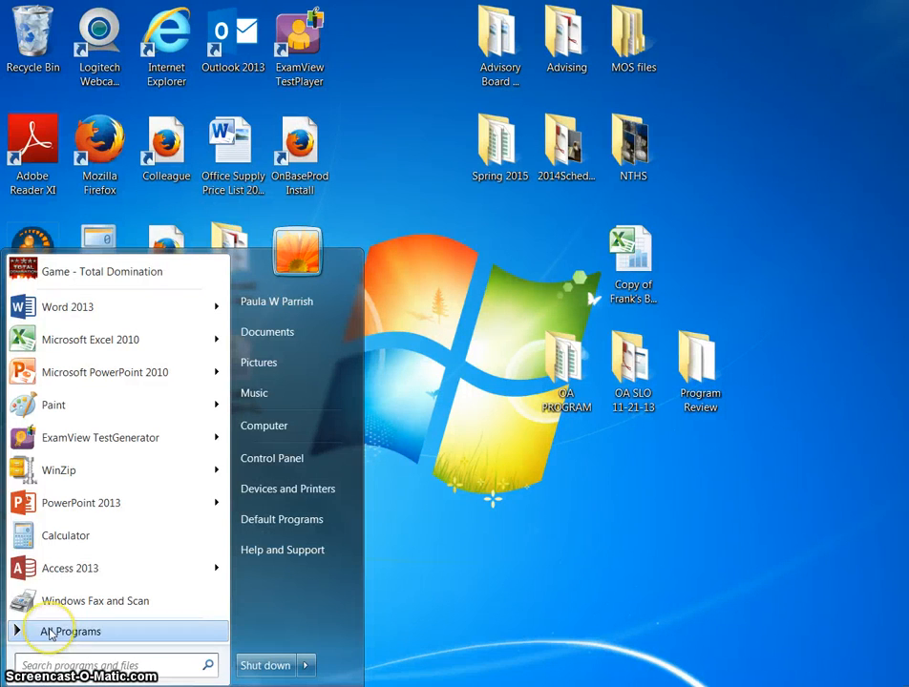
{"action": "left_click", "coordinate": [44, 631]}
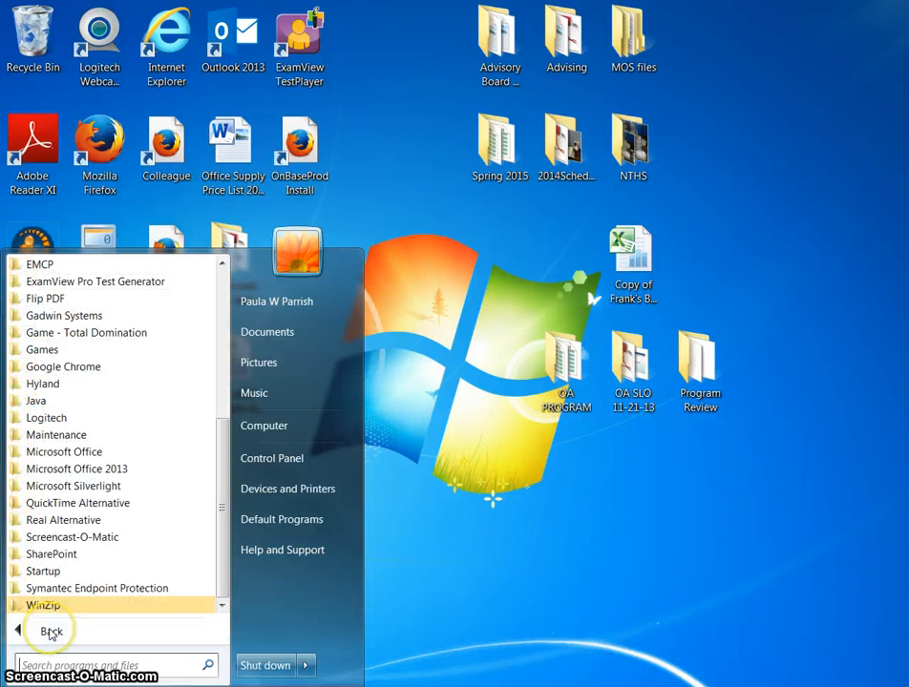
{"action": "left_click", "coordinate": [61, 468]}
{"action": "left_click", "coordinate": [63, 418]}
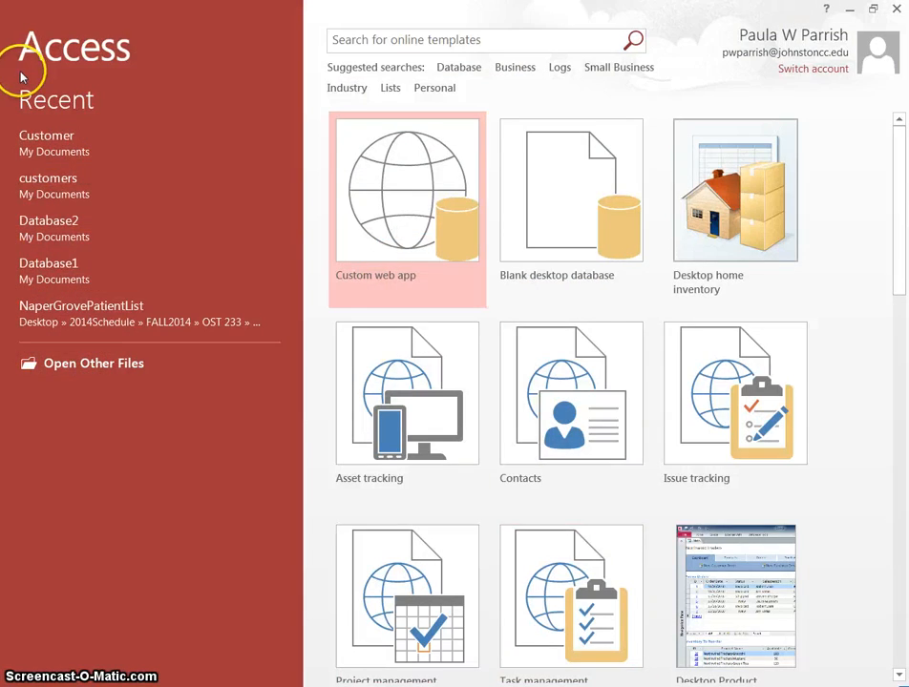
Create a blank desktop database named Customers in the Documents folder, replacing the existing file of that name.
{"action": "left_click", "coordinate": [43, 369]}
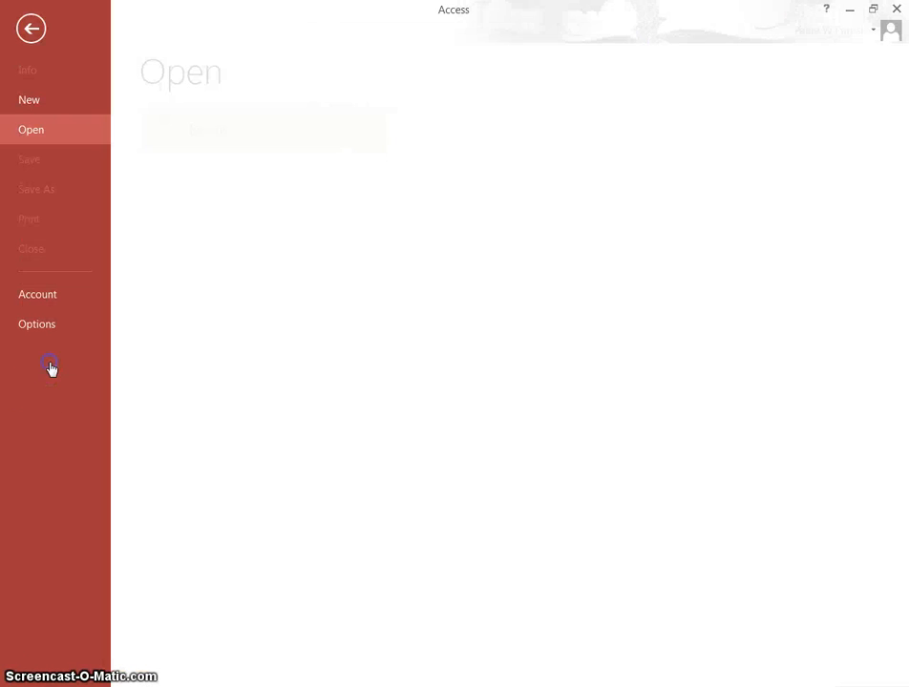
{"action": "left_click", "coordinate": [41, 98]}
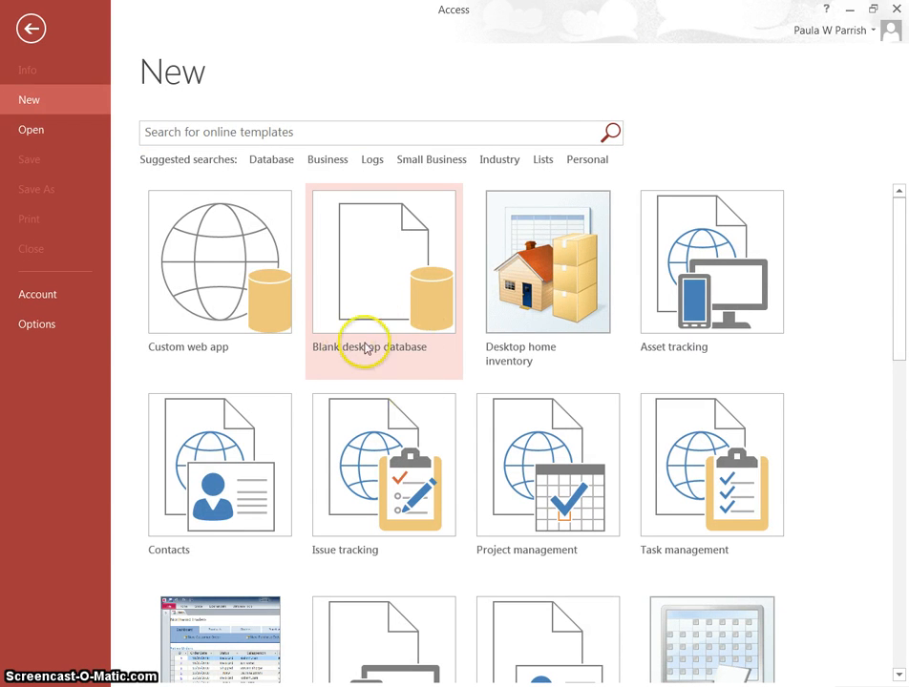
{"action": "left_click", "coordinate": [401, 329]}
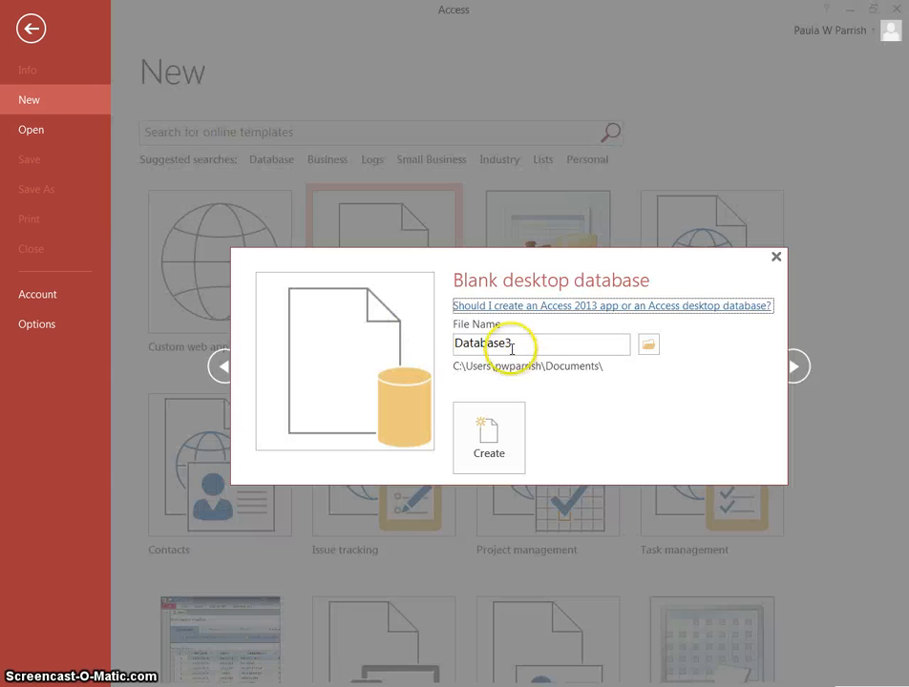
{"action": "left_click_drag", "start_coordinate": [523, 337], "coordinate": [405, 337]}
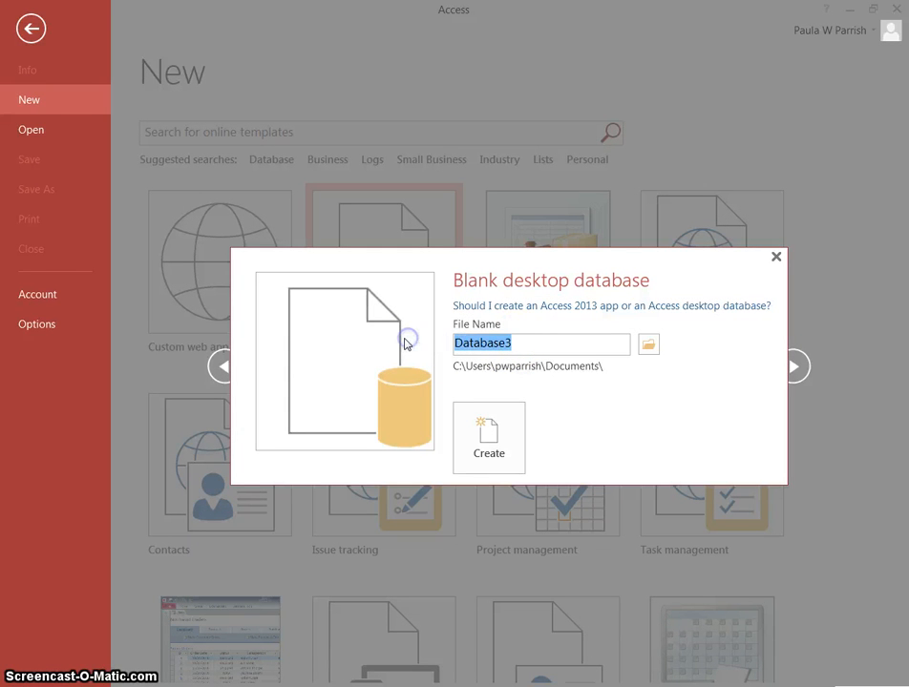
{"action": "type", "text": "Customers"}
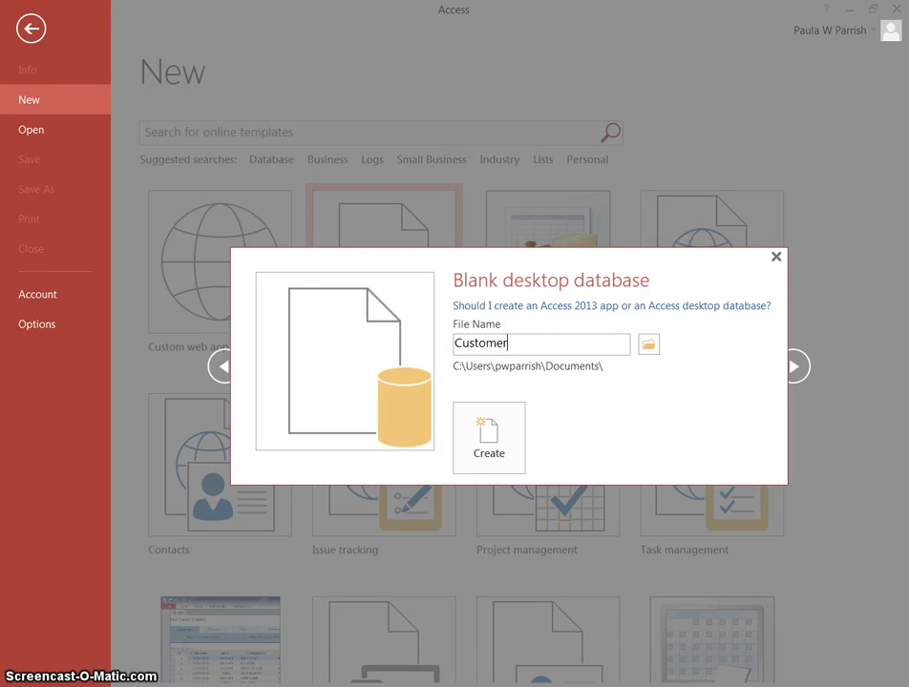
{"action": "left_click", "coordinate": [464, 435]}
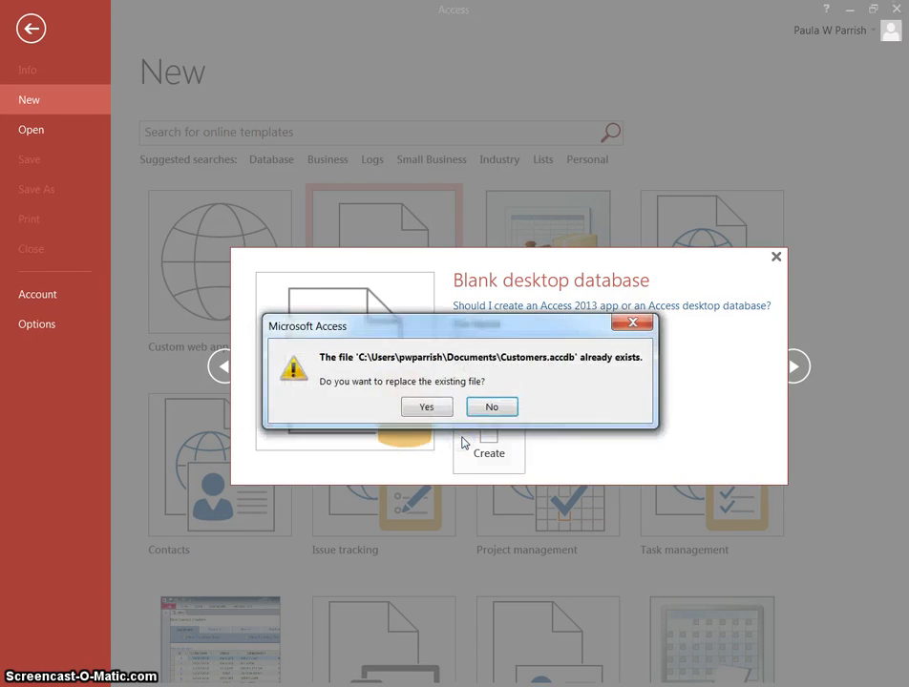
{"action": "left_click", "coordinate": [432, 408]}
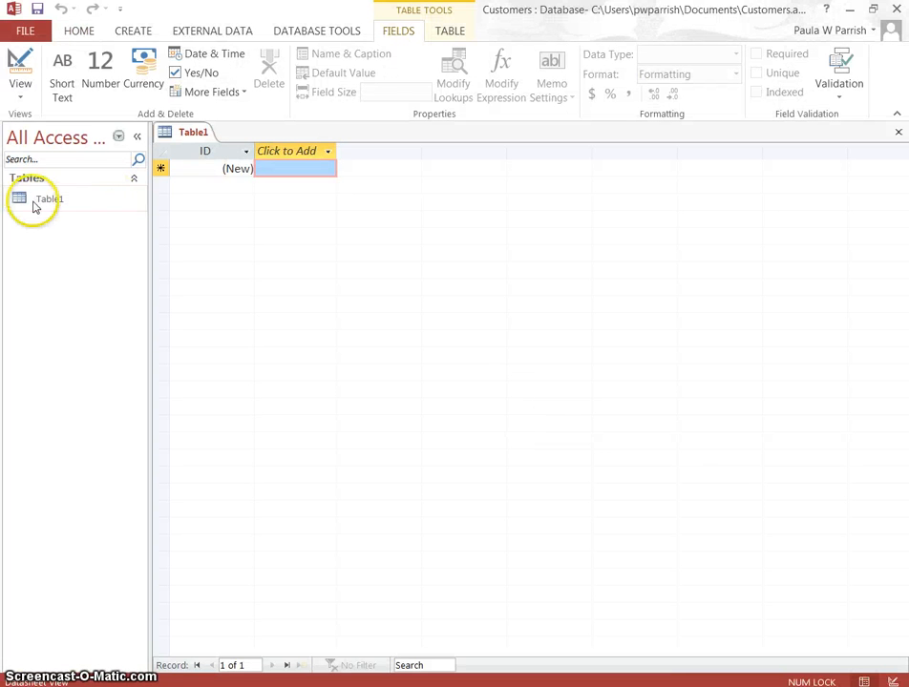
Switch the new table to Design View, saving it under the name Customers.
{"action": "left_click", "coordinate": [38, 206]}
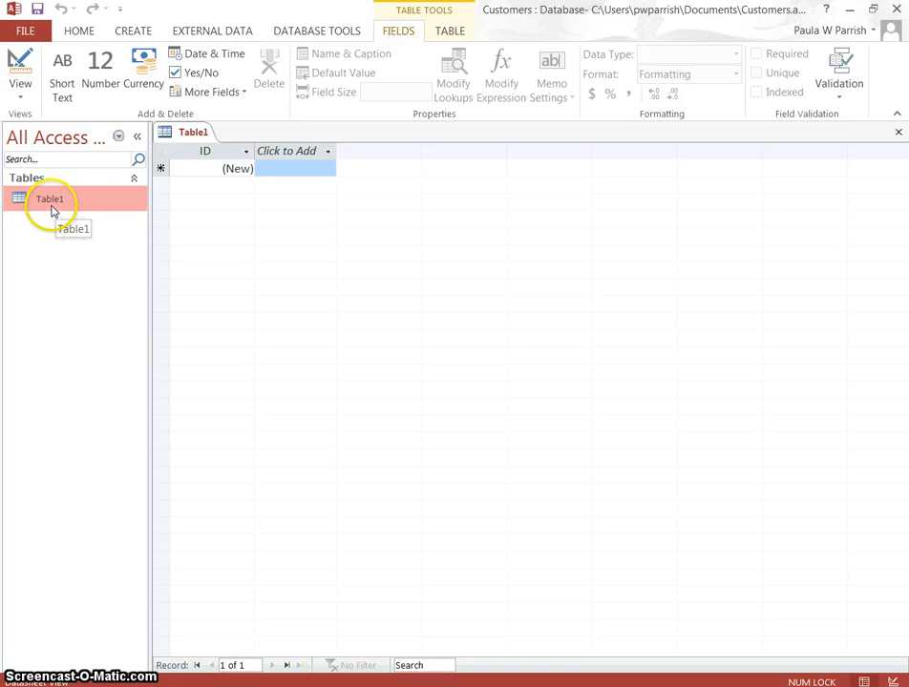
{"action": "left_click", "coordinate": [15, 67]}
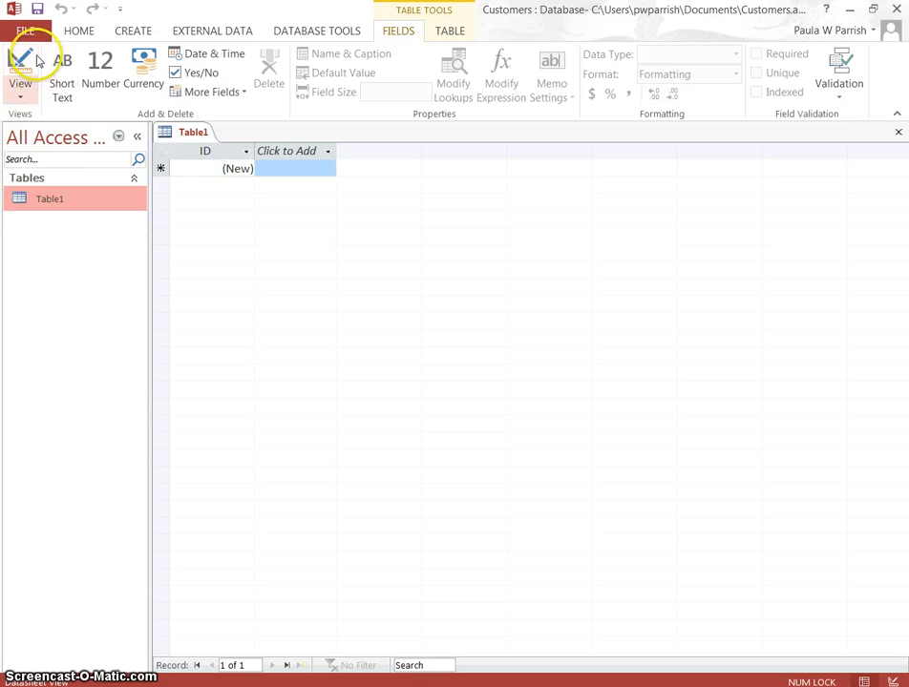
{"action": "left_click", "coordinate": [16, 93]}
{"action": "left_click", "coordinate": [23, 163]}
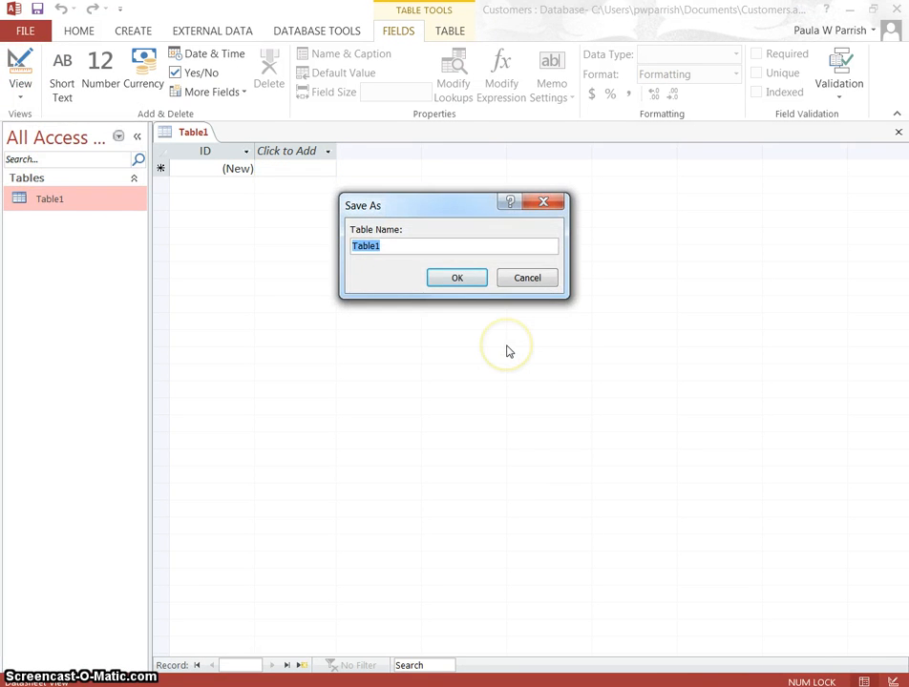
{"action": "type", "text": "Customers"}
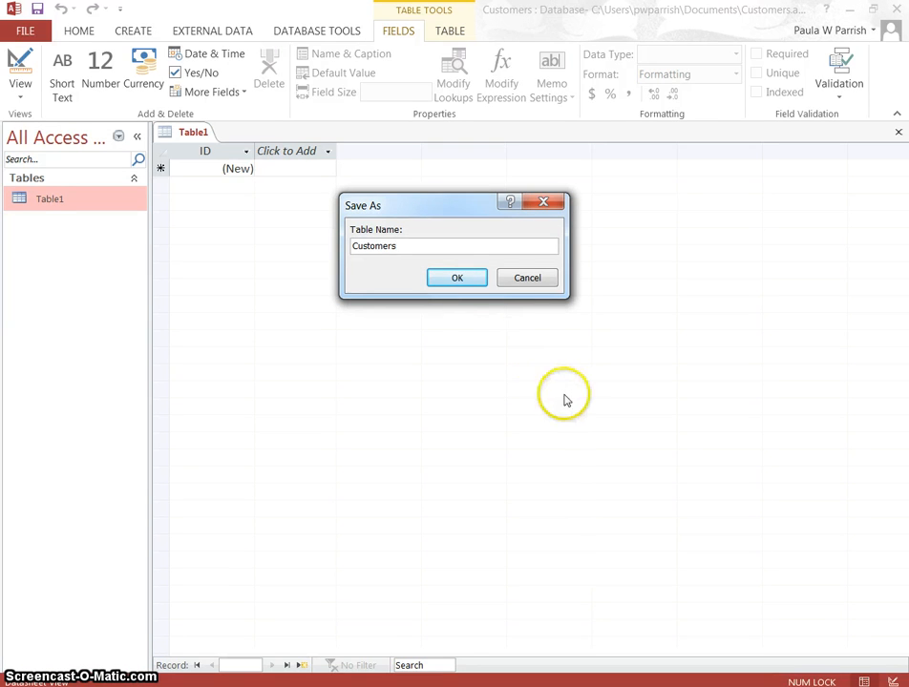
{"action": "left_click", "coordinate": [456, 277]}
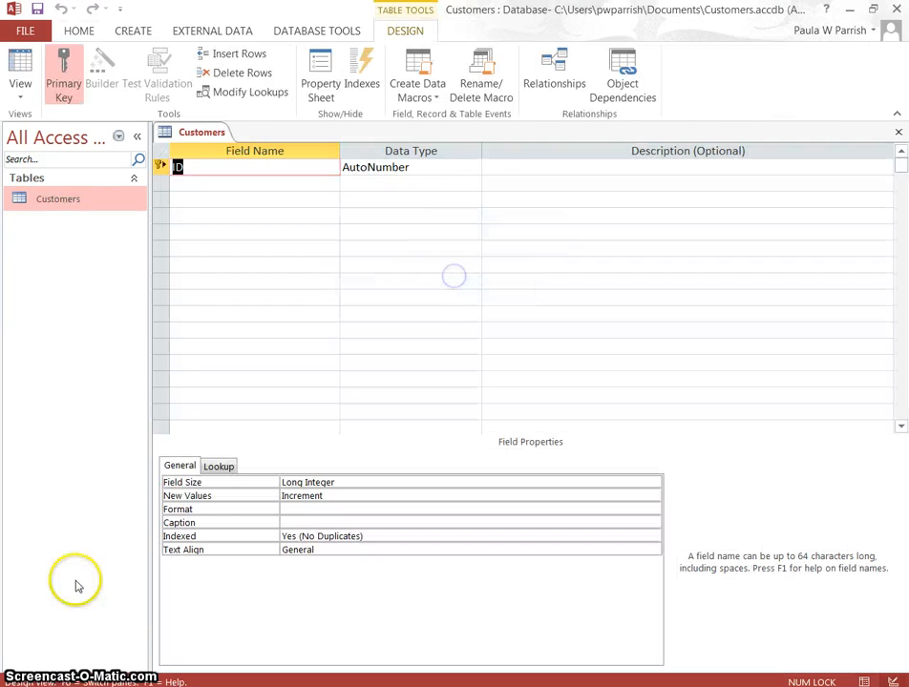
Rename the ID field as ID Number and add a Short Text field named Filing Segment below it.
{"action": "left_click", "coordinate": [199, 167]}
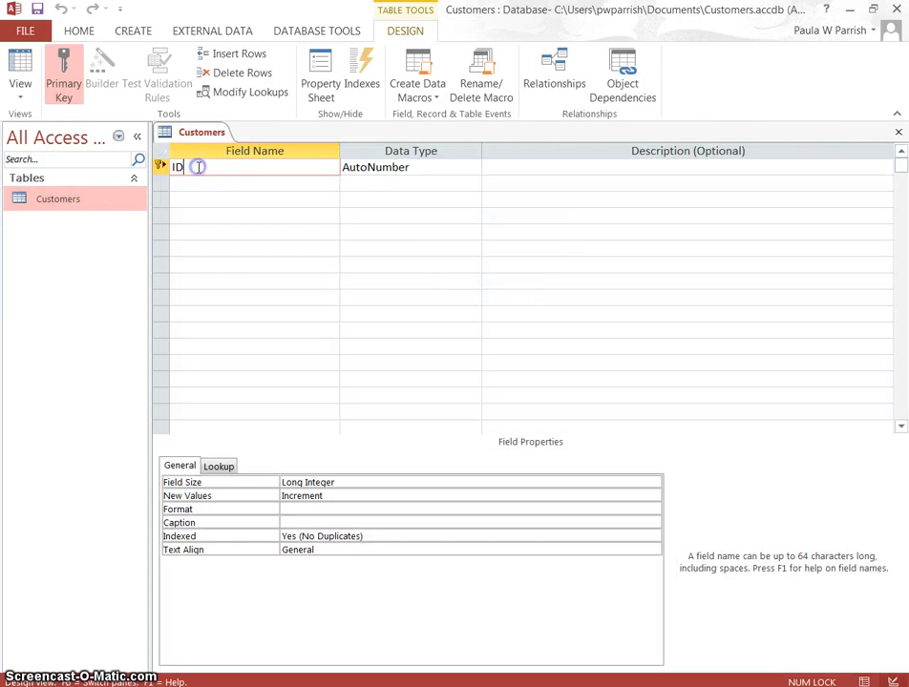
{"action": "type", "text": "Number"}
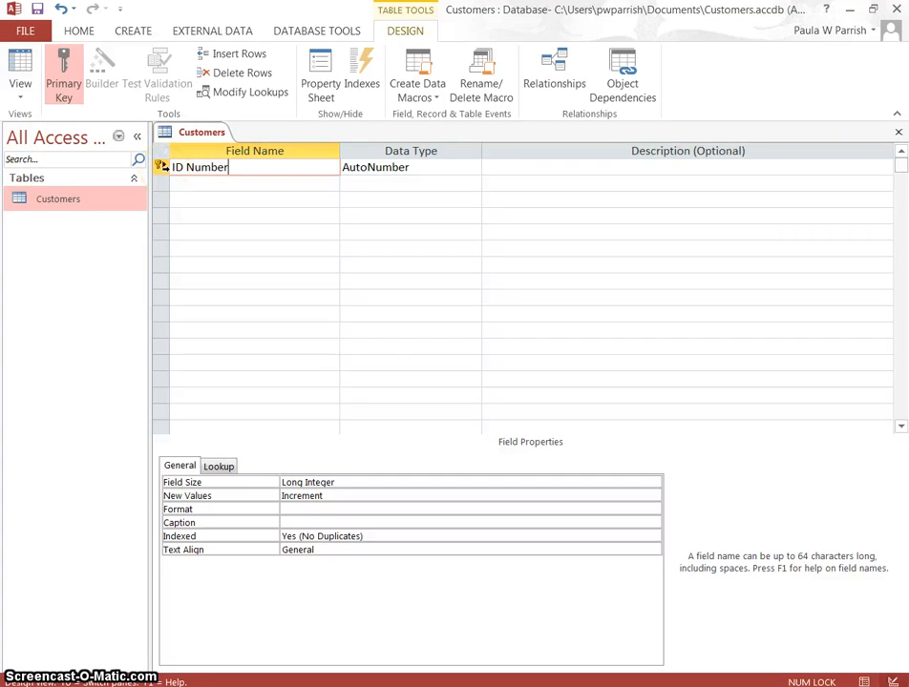
{"action": "mouse_move", "coordinate": [162, 167]}
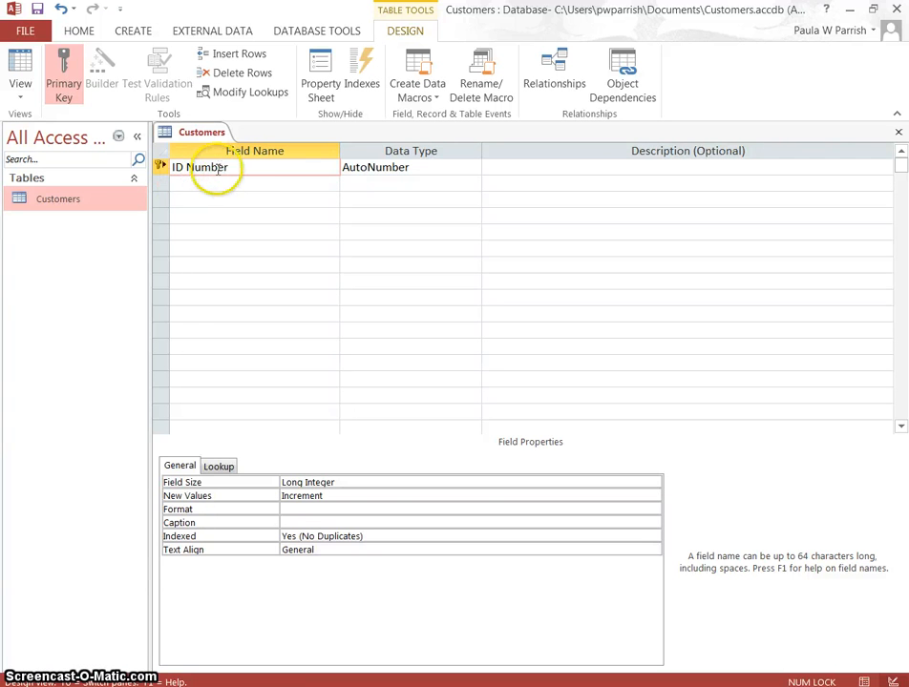
{"action": "left_click", "coordinate": [202, 181]}
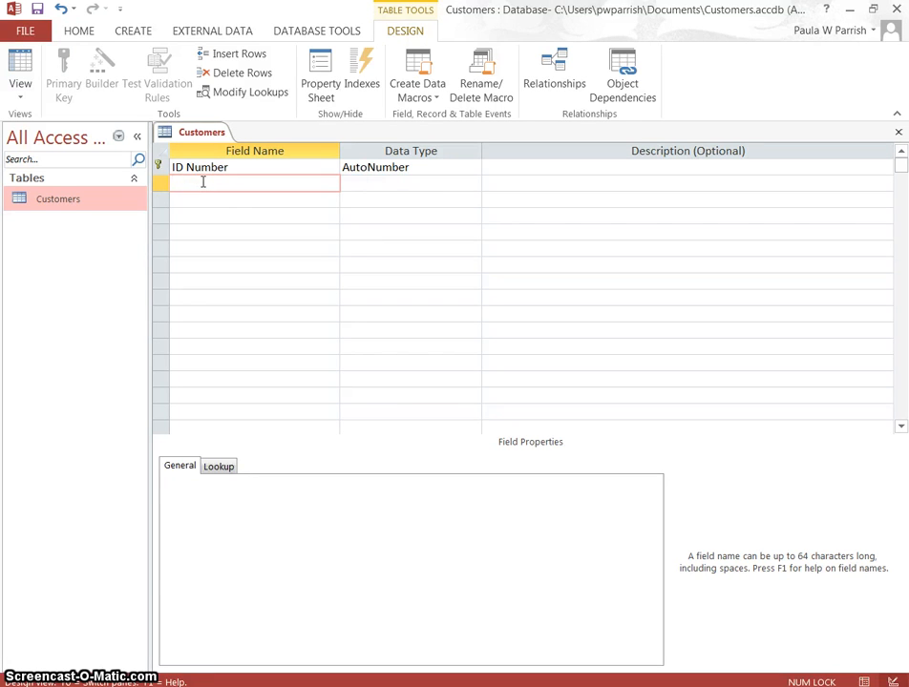
{"action": "type", "text": "Filing Segment"}
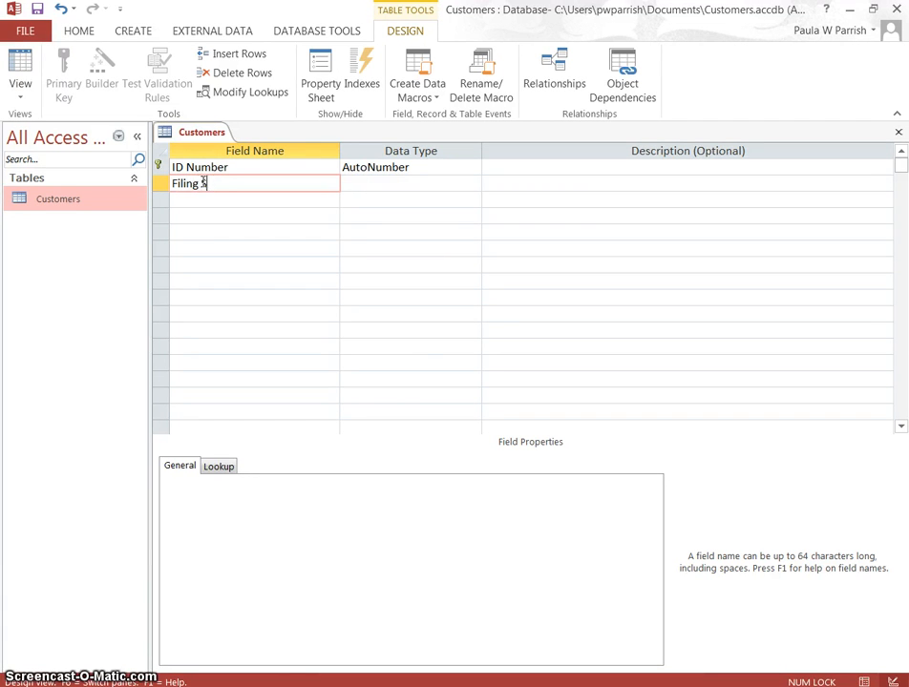
{"action": "key", "text": "Tab"}
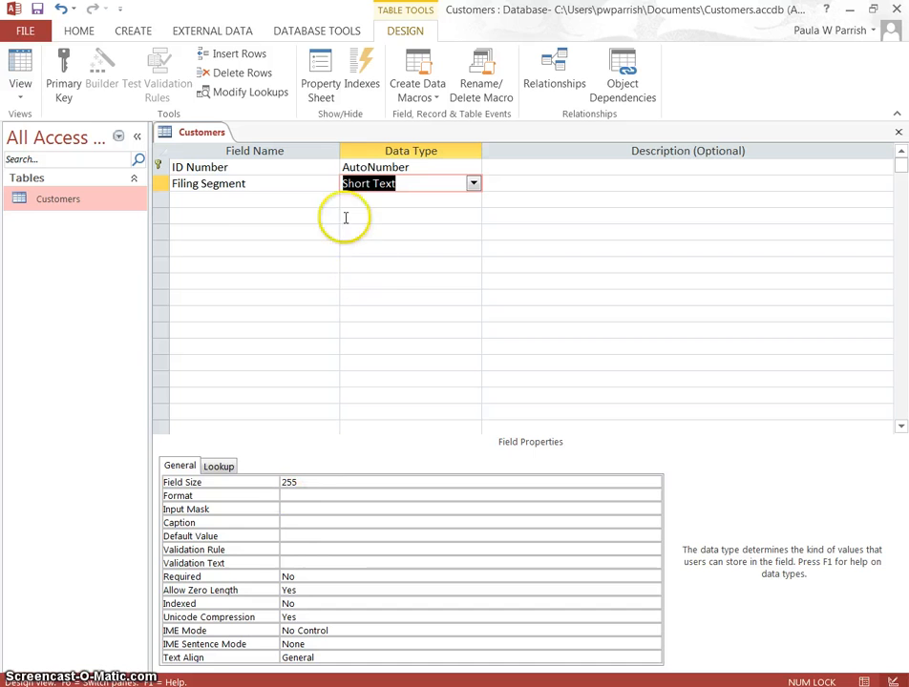
Add two Short Text fields named KeyUnit and Unit2 below the Filing Segment field.
{"action": "left_click", "coordinate": [238, 201]}
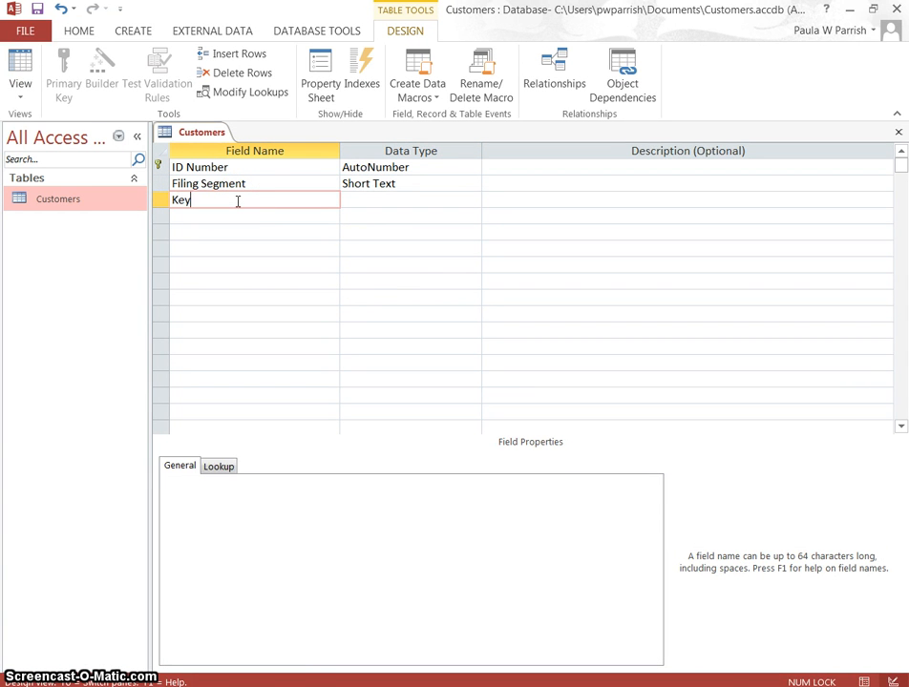
{"action": "type", "text": "KeyUnit"}
{"action": "key", "text": "Return"}
{"action": "key", "text": "Return"}
{"action": "key", "text": "Return"}
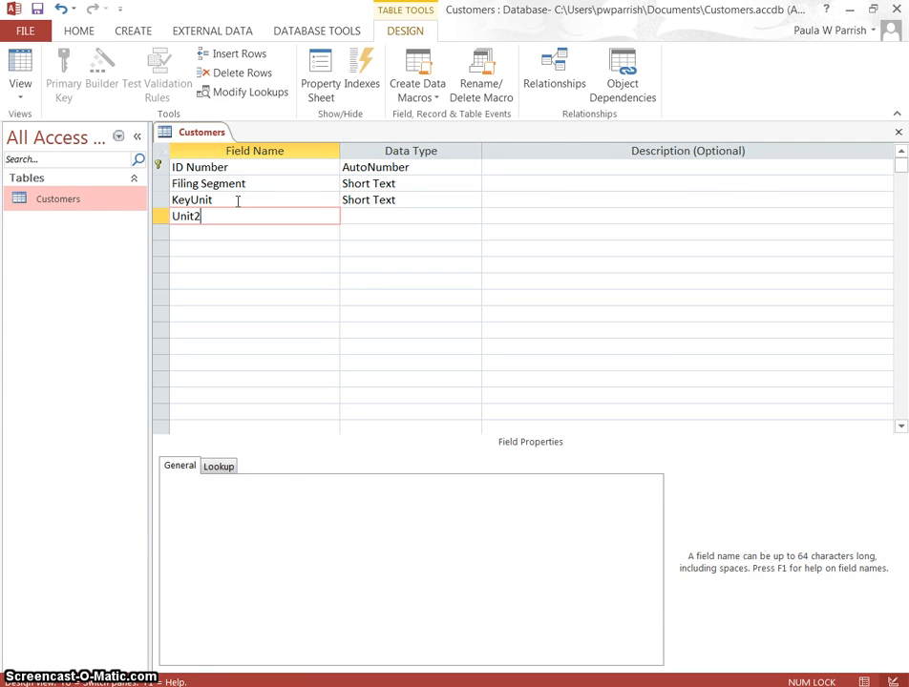
{"action": "key", "text": "Return"}
{"action": "key", "text": "Return"}
{"action": "key", "text": "Return"}
Add two more Short Text fields named Unit3 and Unit4 to the Customers table.
{"action": "type", "text": "Unit3"}
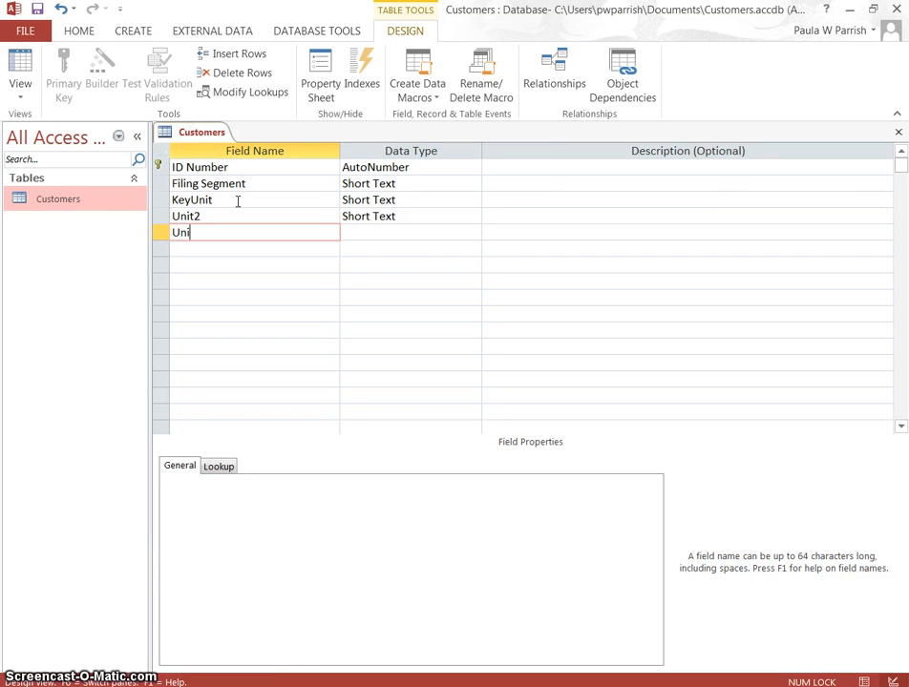
{"action": "key", "text": "Return"}
{"action": "key", "text": "Return"}
{"action": "key", "text": "Return"}
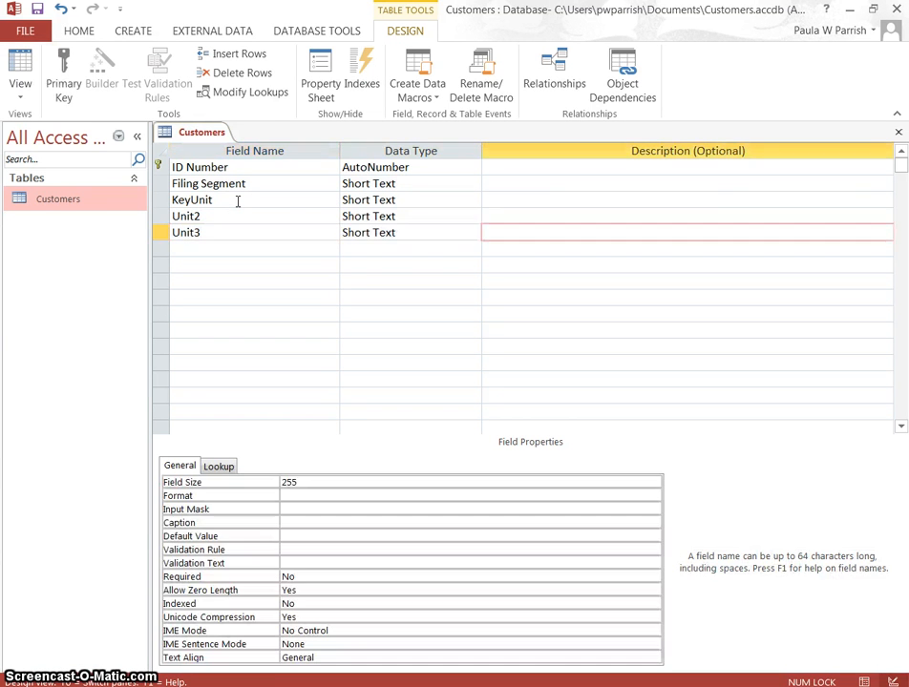
{"action": "type", "text": "Unit4"}
{"action": "key", "text": "Return"}
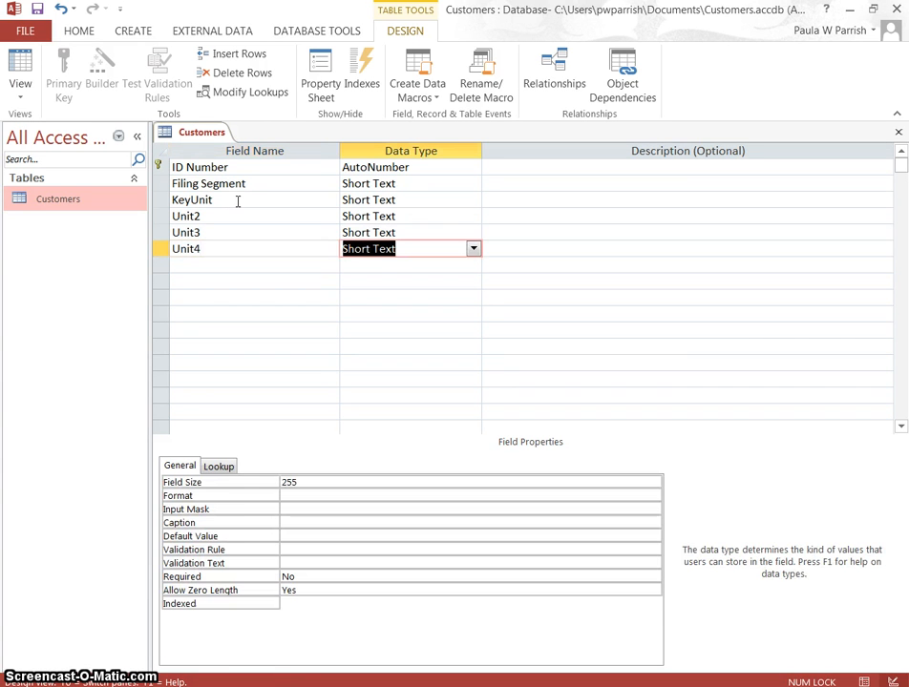
{"action": "key", "text": "Return"}
{"action": "key", "text": "Return"}
Add a final Short Text field named Unit5 below Unit4.
{"action": "type", "text": "Unit"}
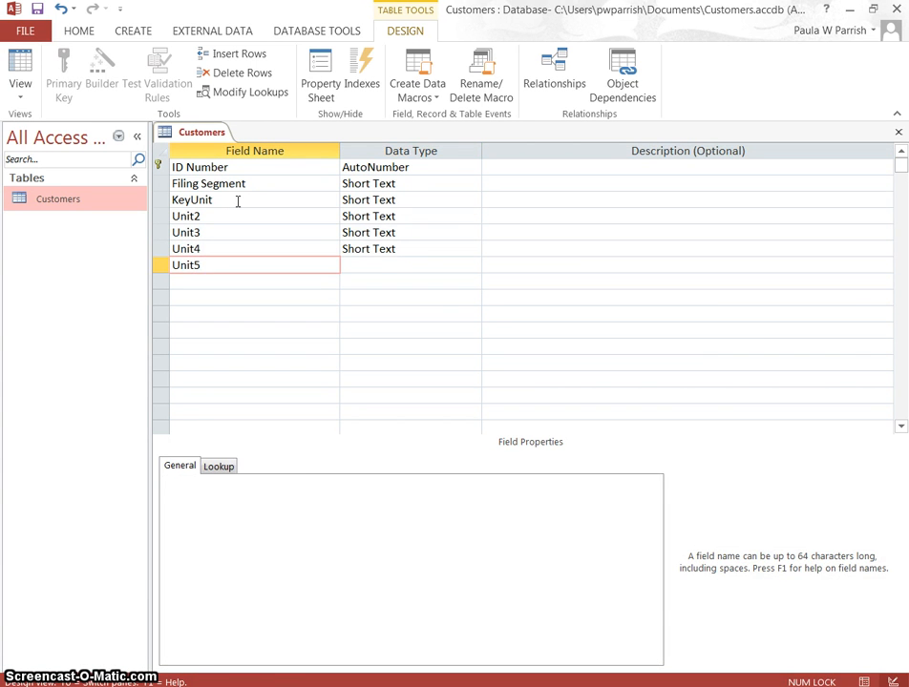
{"action": "type", "text": "5"}
{"action": "key", "text": "Return"}
{"action": "key", "text": "Return"}
{"action": "key", "text": "Return"}
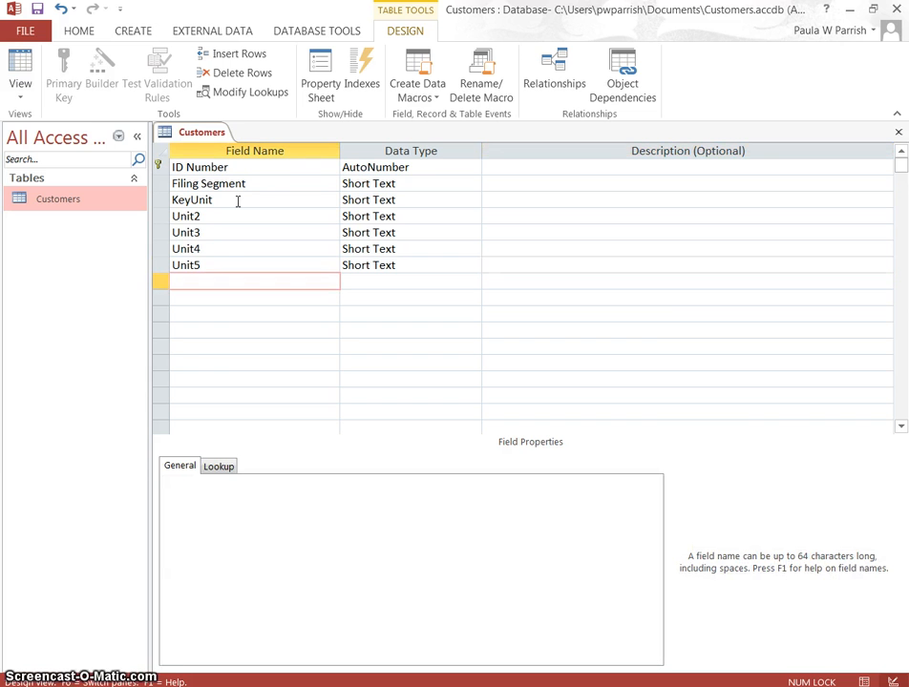
Switch the Customers table to Datasheet View, saving the design changes.
{"action": "left_click", "coordinate": [19, 88]}
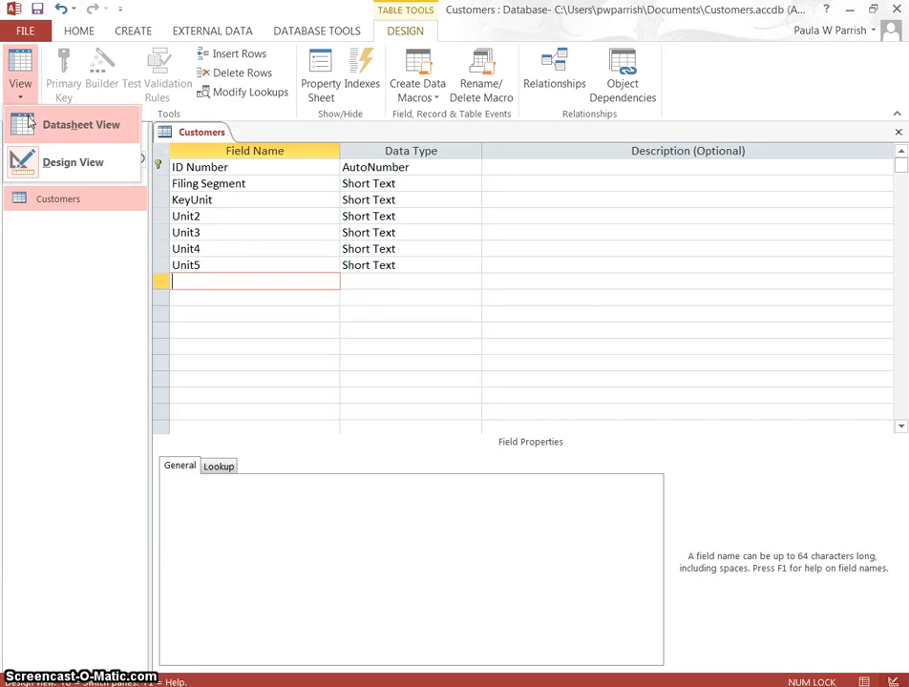
{"action": "left_click", "coordinate": [29, 124]}
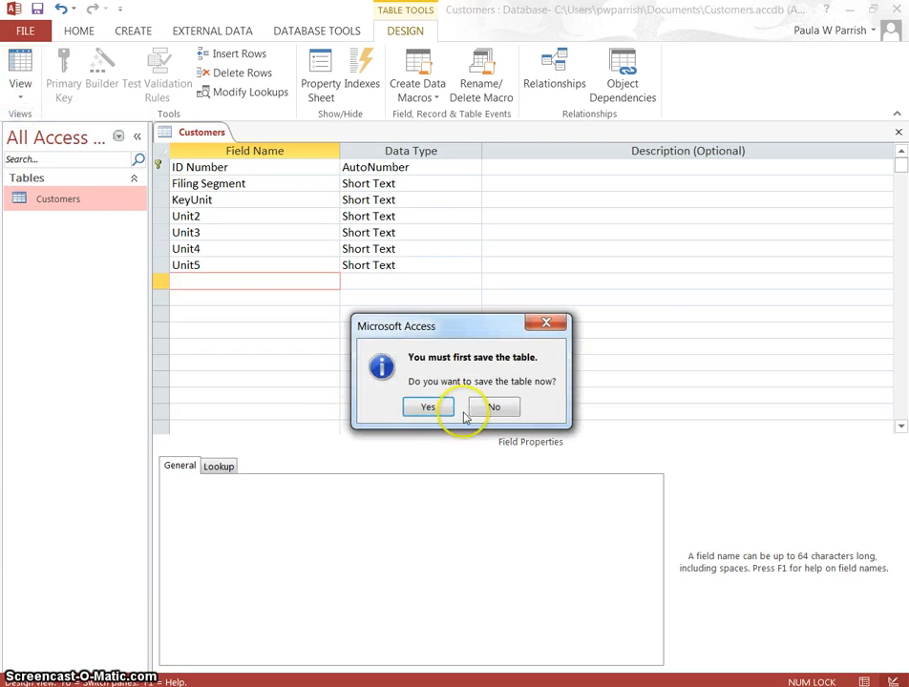
{"action": "left_click", "coordinate": [401, 409]}
Enter "ST. Theresa Lutheran Church" as the Filing Segment of the first record.
{"action": "left_click", "coordinate": [223, 168]}
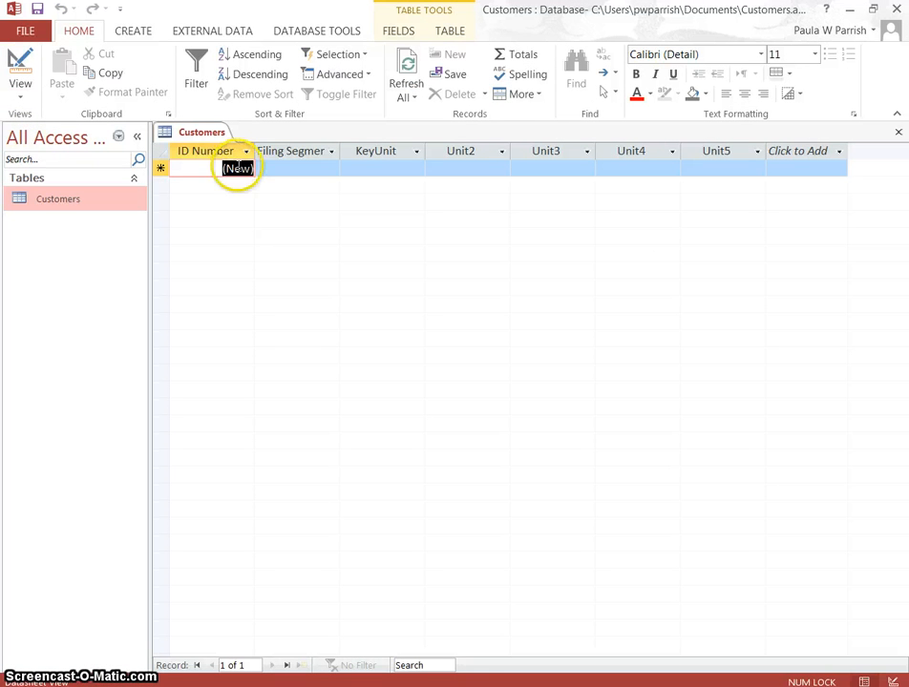
{"action": "left_click", "coordinate": [282, 169]}
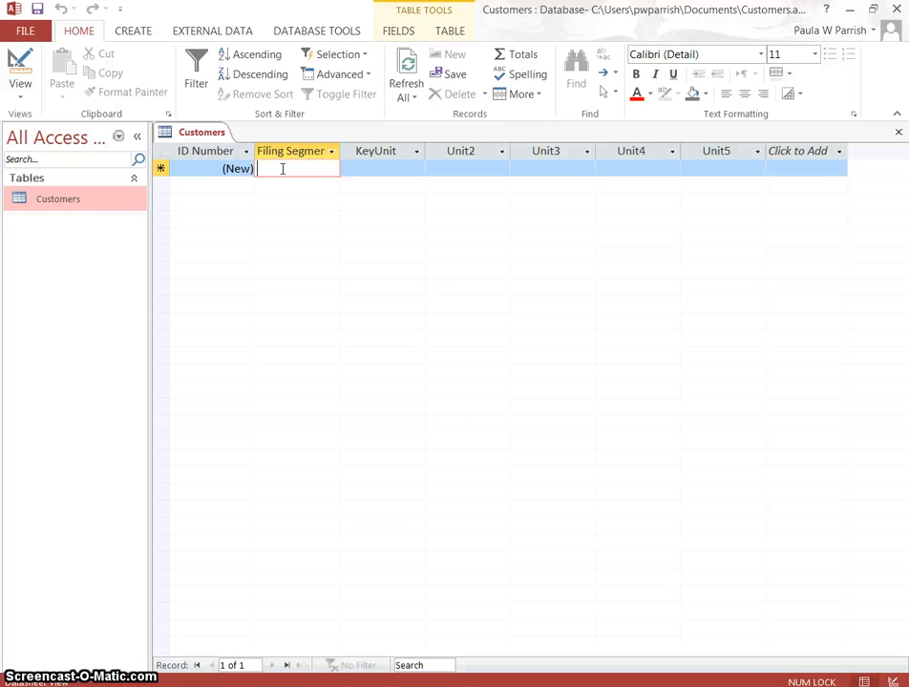
{"action": "type", "text": "ST. Theres"}
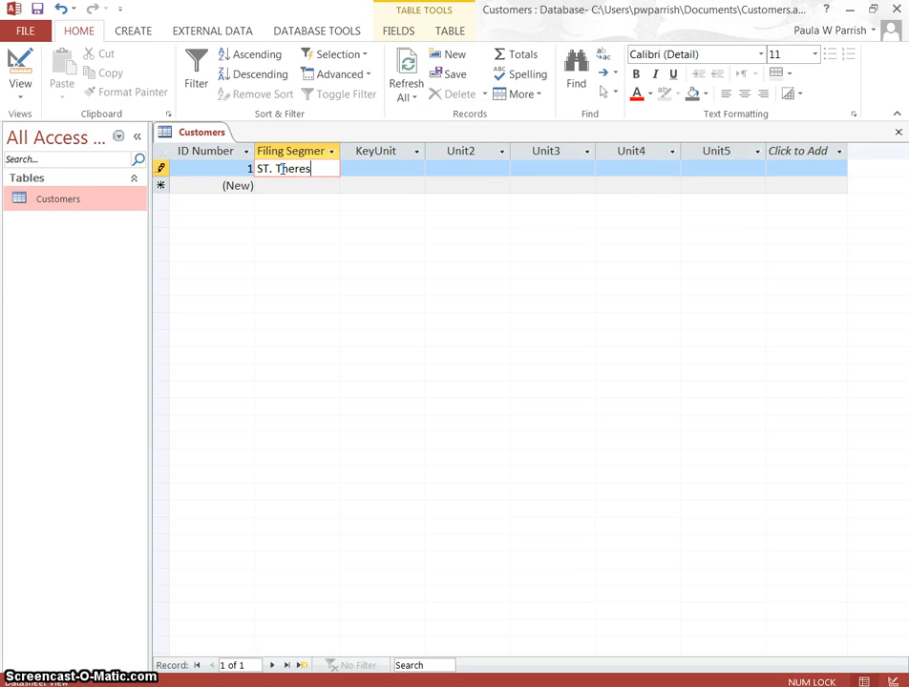
{"action": "type", "text": "a Luth"}
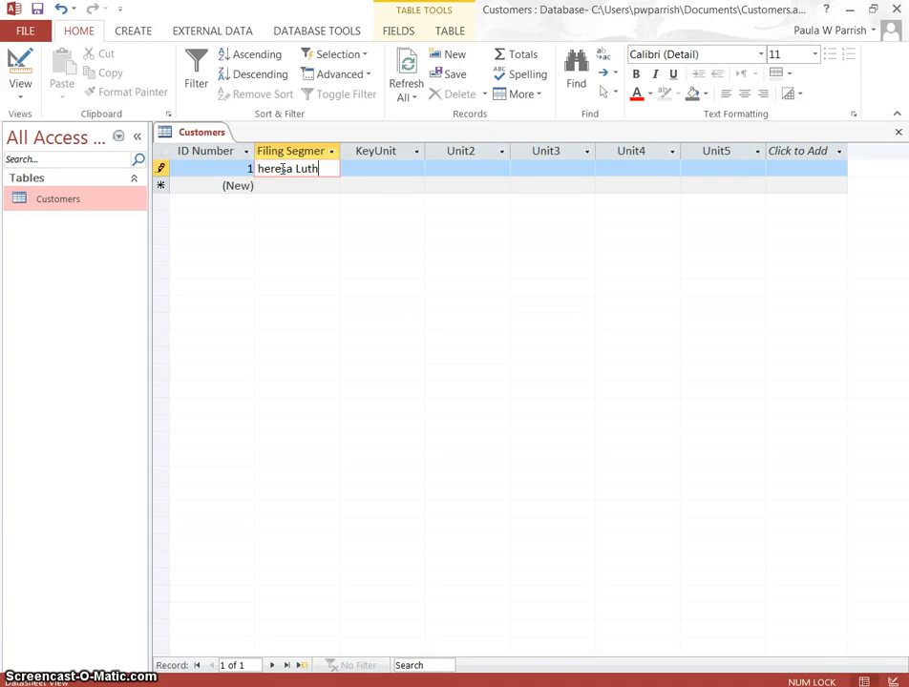
{"action": "type", "text": "eran Church"}
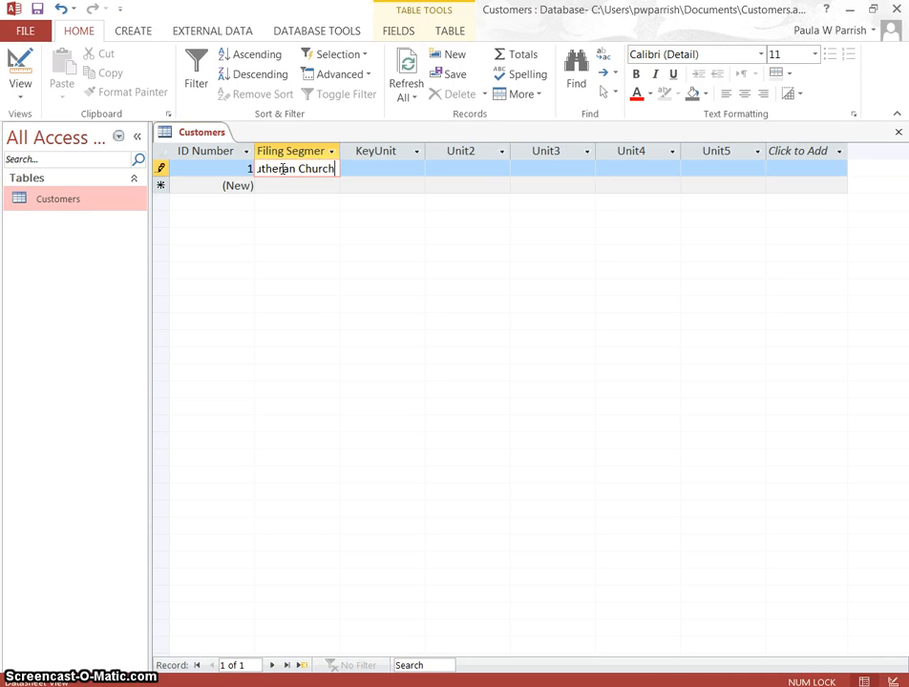
Fit the width of the Filing Segment column to its contents.
{"action": "key", "text": "Tab"}
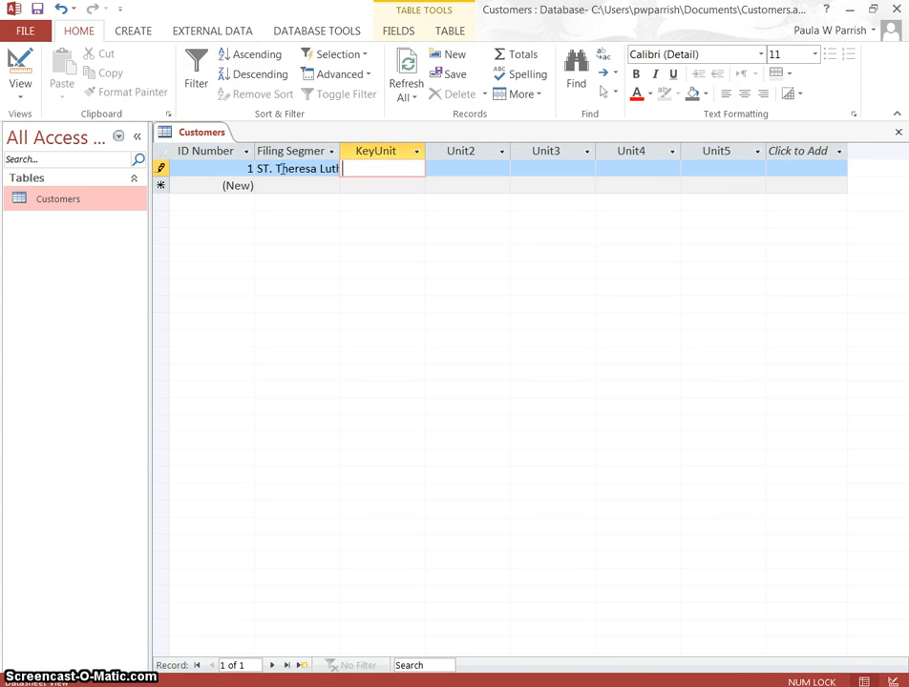
{"action": "double_click", "coordinate": [339, 150]}
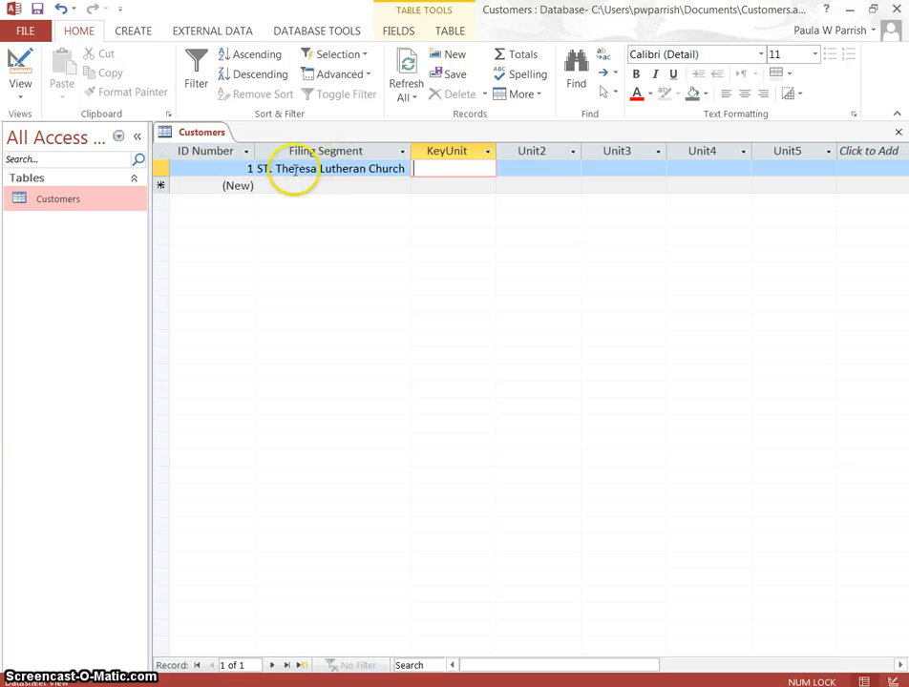
Index the first record with STTHERESA as KeyUnit, LUTHERAN as Unit2 and CHURCH as Unit3, leaving Unit4 and Unit5 blank.
{"action": "left_click", "coordinate": [442, 168]}
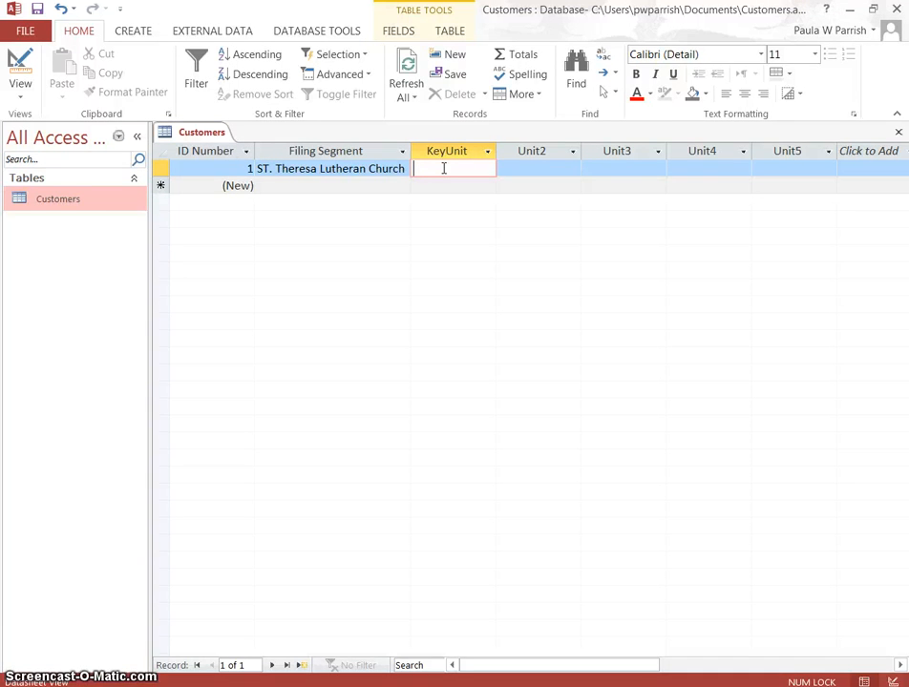
{"action": "type", "text": "St"}
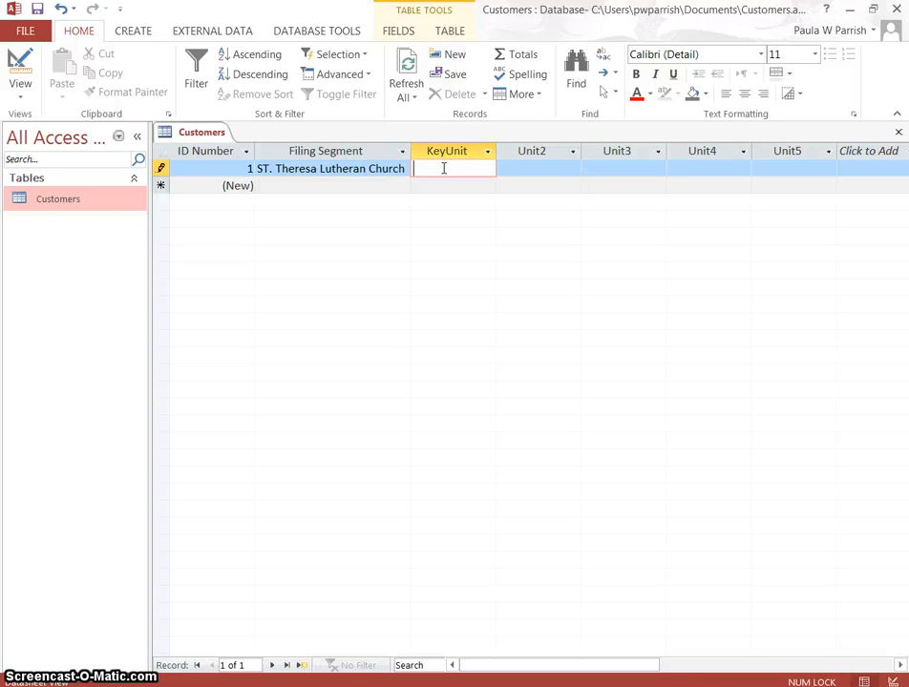
{"action": "key", "text": "Caps_Lock"}
{"action": "type", "text": "STTHERESA"}
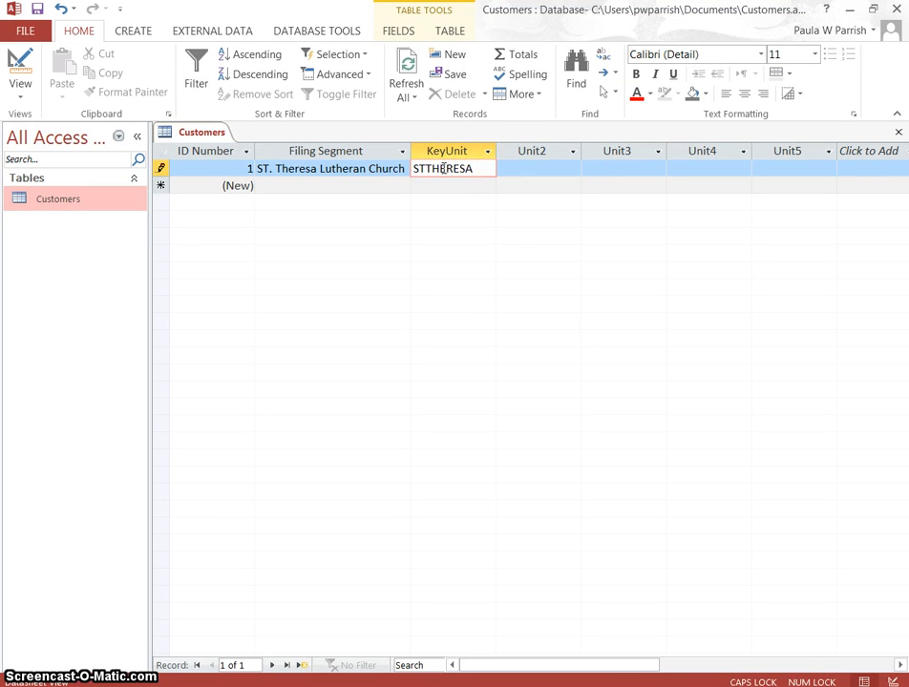
{"action": "key", "text": "Tab"}
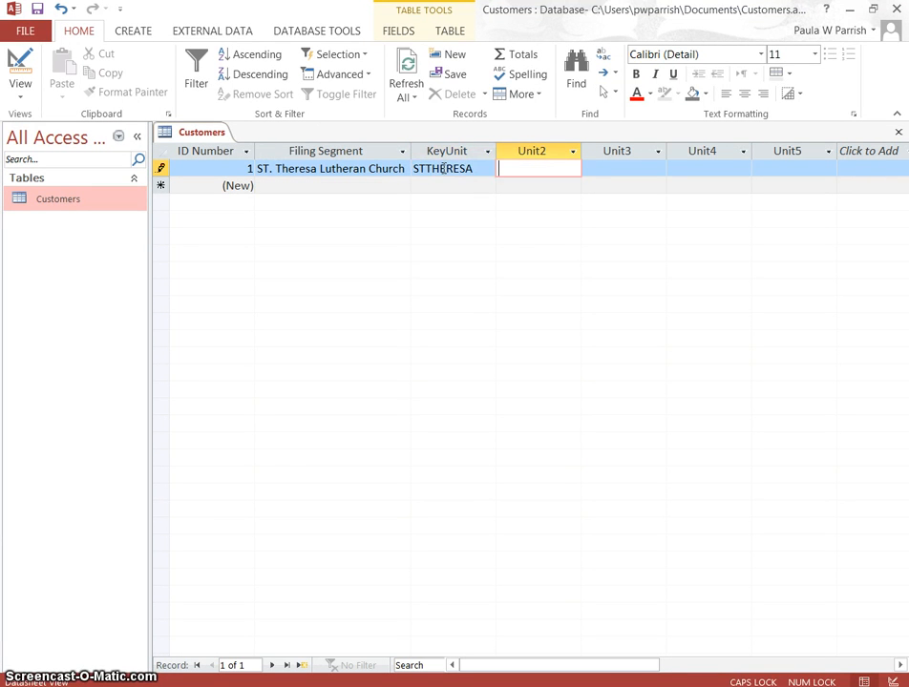
{"action": "type", "text": "LUTHERAN"}
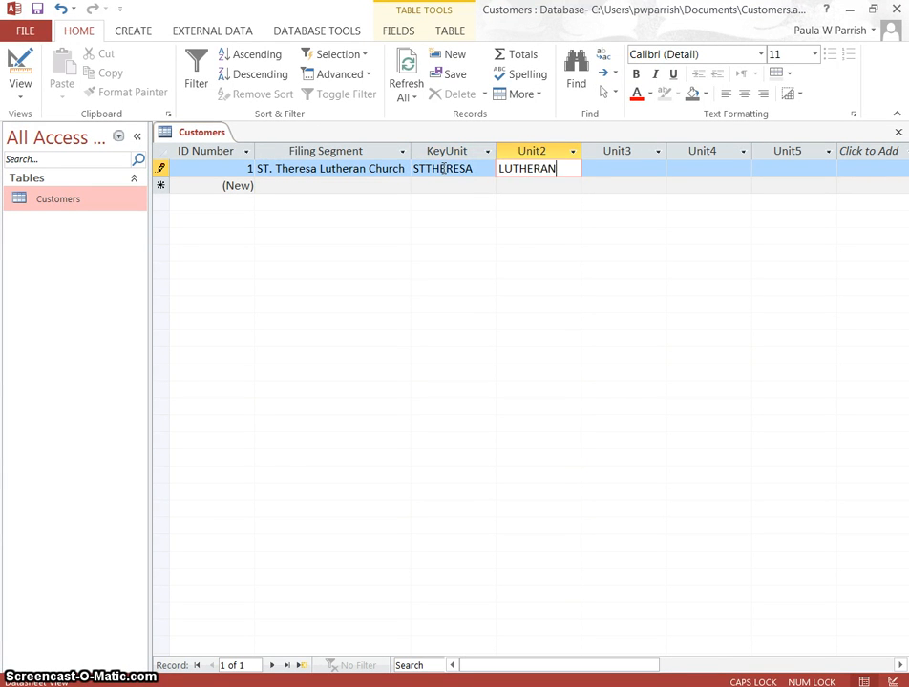
{"action": "key", "text": "Tab"}
{"action": "type", "text": "CHURCH"}
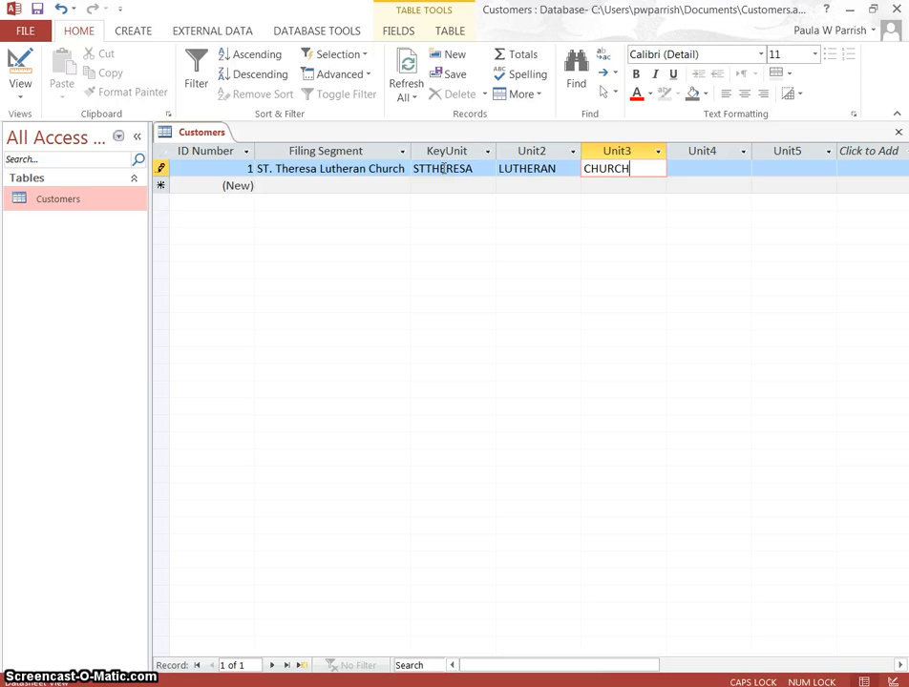
{"action": "key", "text": "Tab"}
{"action": "key", "text": "Tab"}
{"action": "key", "text": "Tab"}
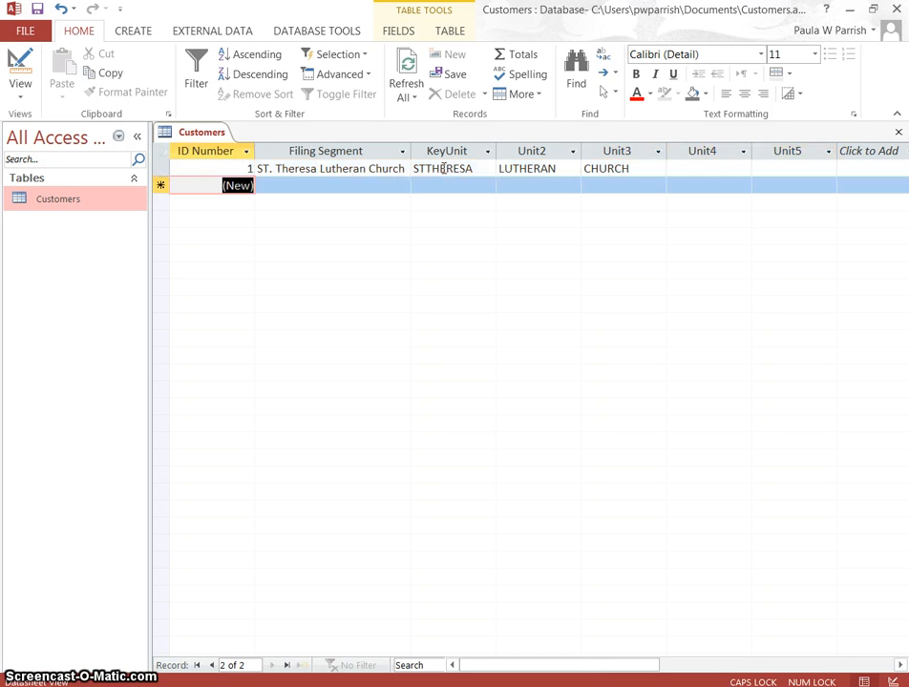
Enter "TTW Trucking" as the Filing Segment of a second record.
{"action": "key", "text": "Tab"}
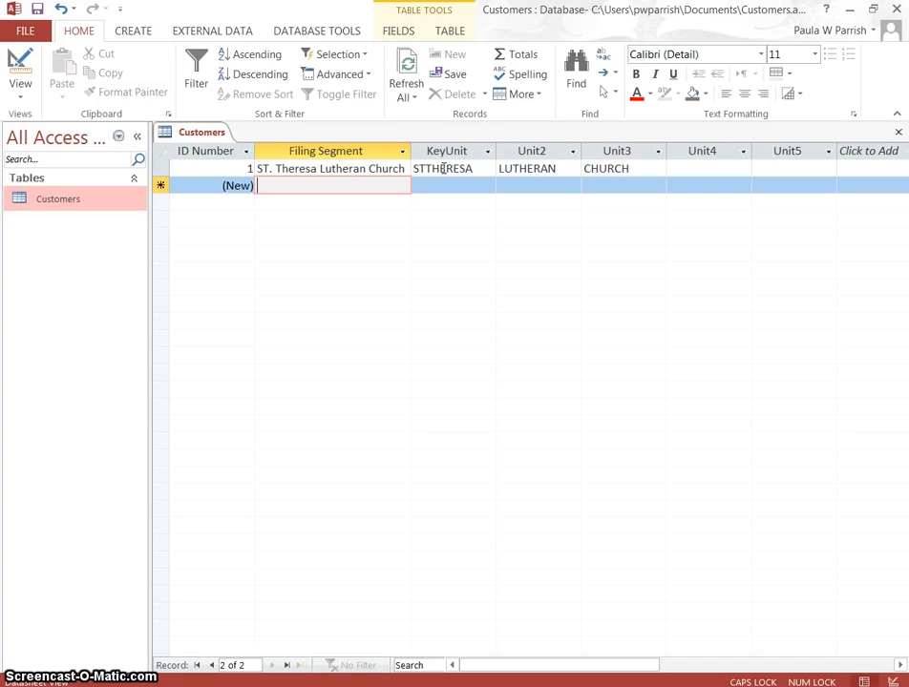
{"action": "type", "text": "TT"}
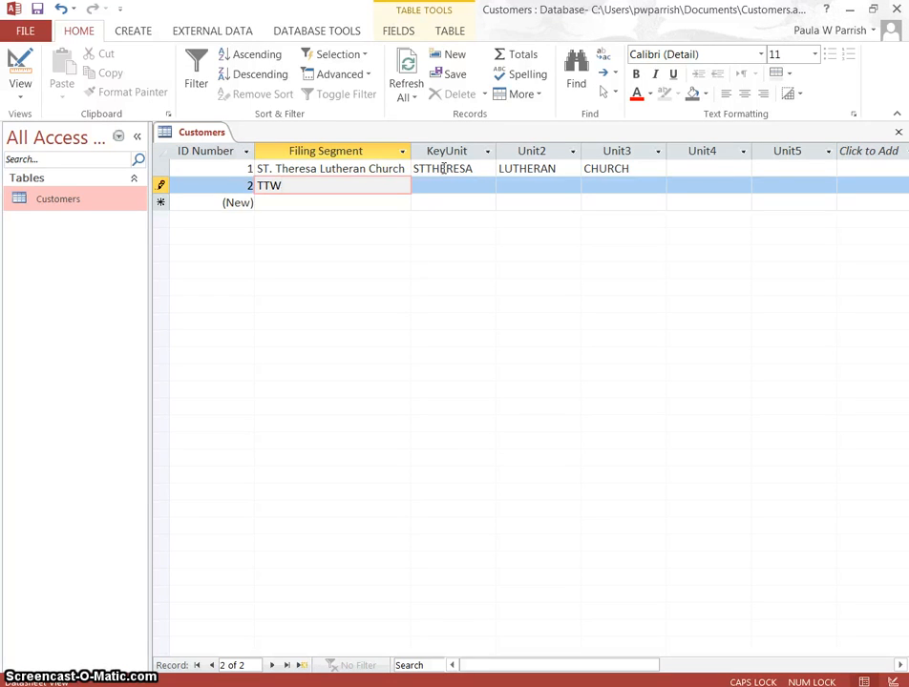
{"action": "type", "text": "W tR"}
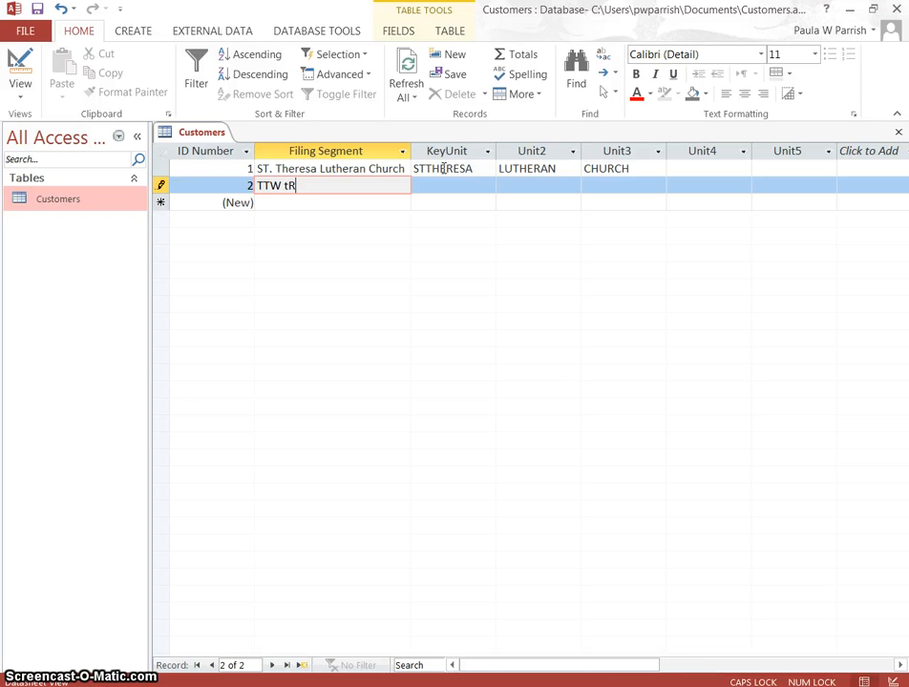
{"action": "key", "text": "BackSpace"}
{"action": "key", "text": "BackSpace"}
{"action": "key", "text": "BackSpace"}
{"action": "key", "text": "BackSpace"}
{"action": "type", "text": "T"}
{"action": "key", "text": "Caps_Lock"}
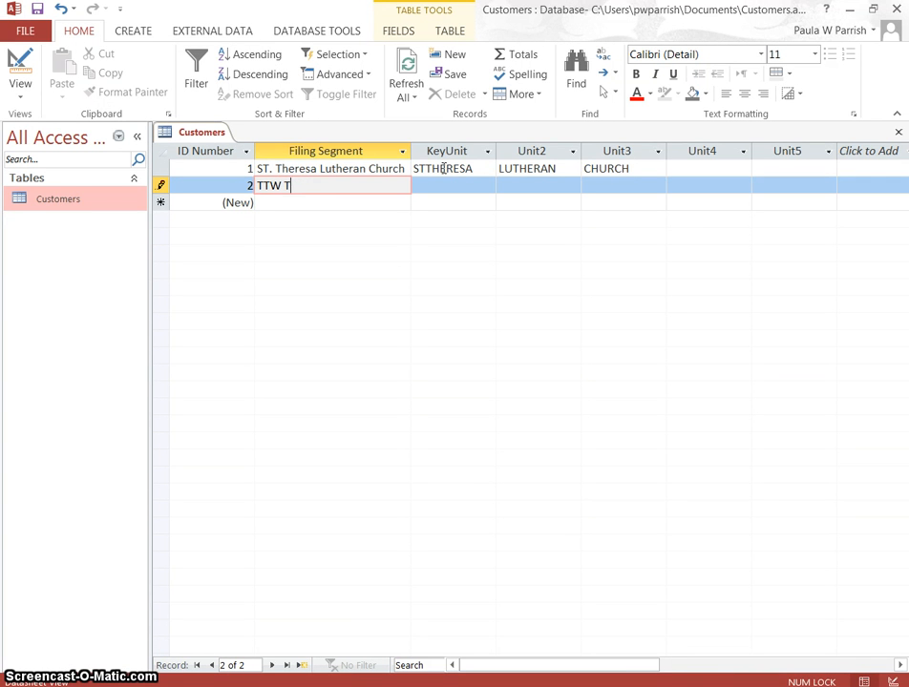
{"action": "type", "text": "rucking"}
{"action": "key", "text": "Tab"}
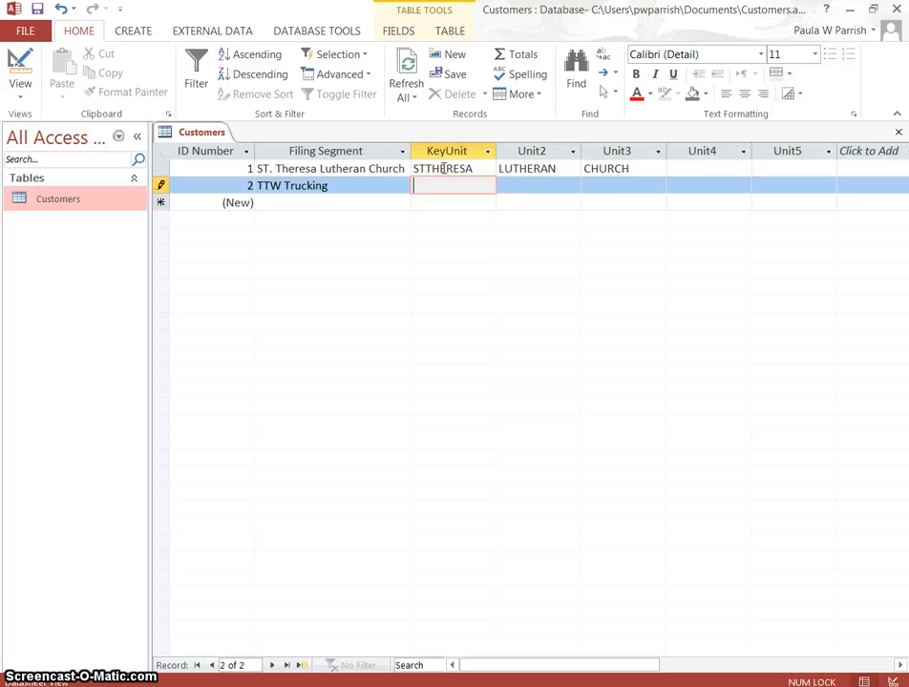
Index the second record with TTW as KeyUnit and TRUCKING as Unit2, leaving the remaining units blank.
{"action": "type", "text": "TTW"}
{"action": "key", "text": "Tab"}
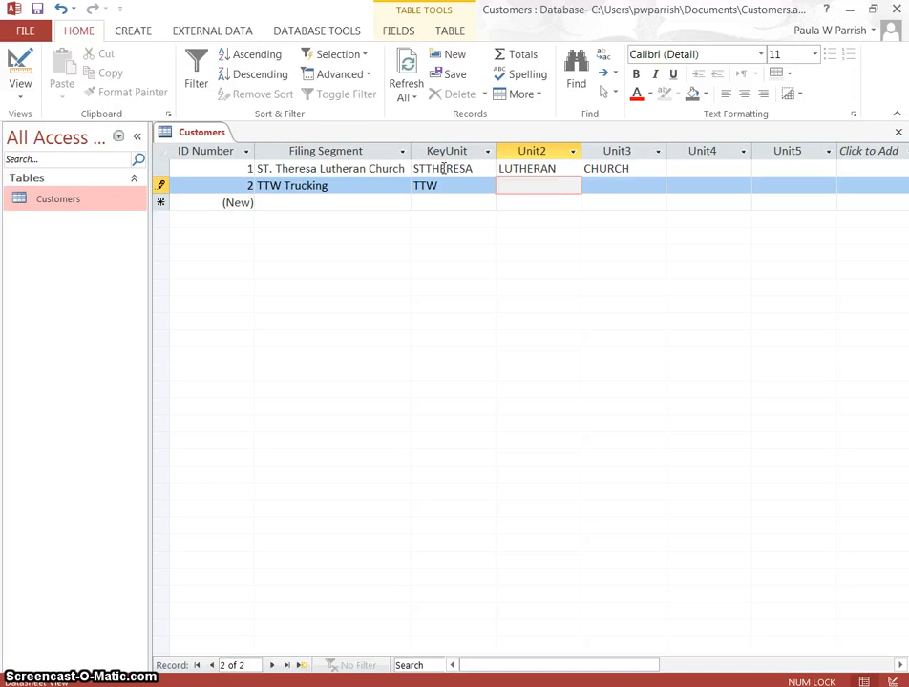
{"action": "key", "text": "Caps_Lock"}
{"action": "type", "text": "TRUCKING"}
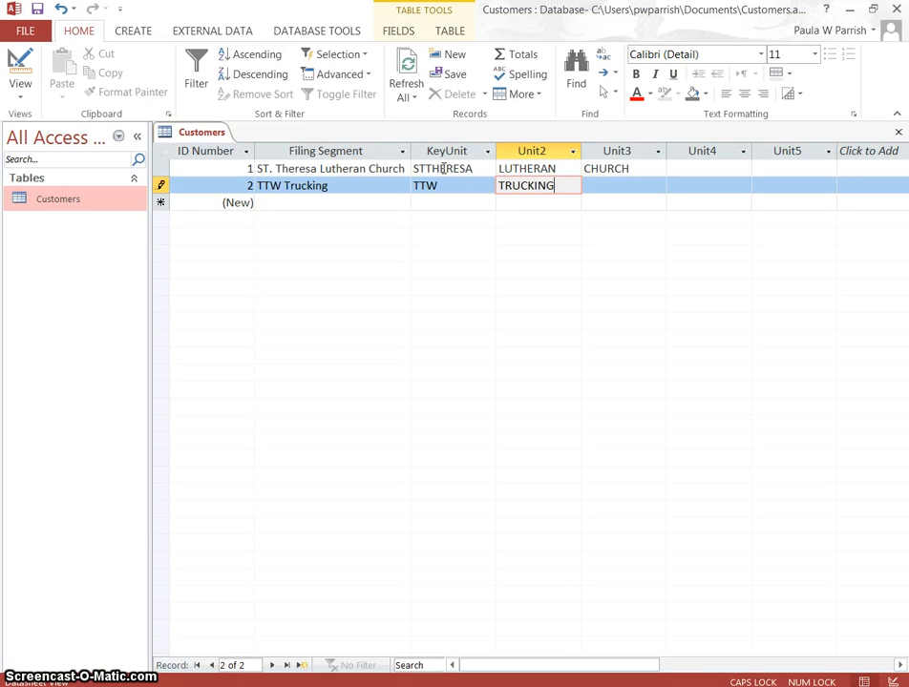
{"action": "key", "text": "Tab"}
{"action": "key", "text": "Tab"}
{"action": "key", "text": "Tab"}
{"action": "key", "text": "Tab"}
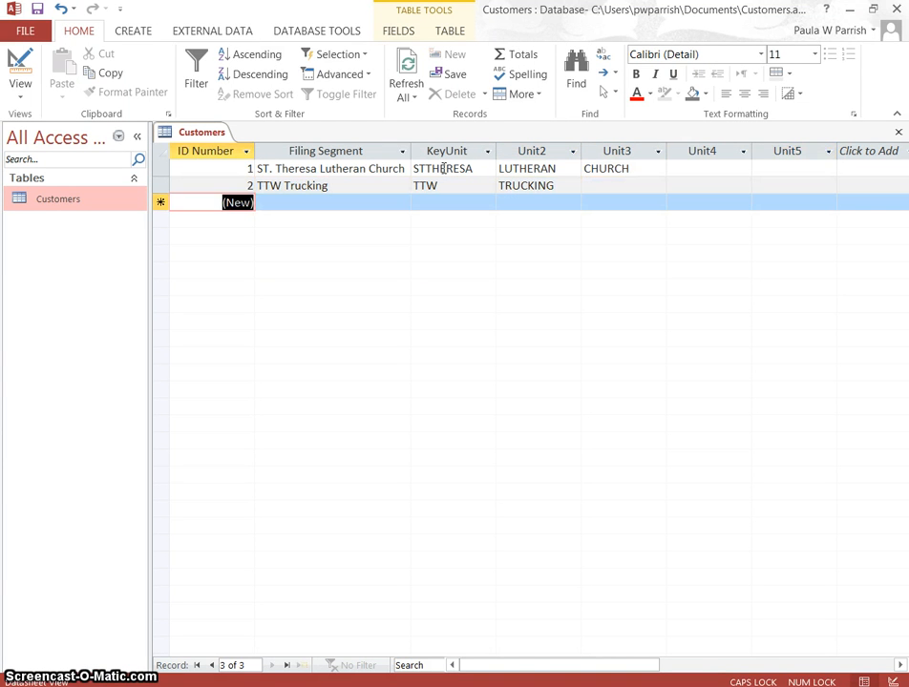
Enter the customer's full name with the title Ms. and the suffix CRM as the Filing Segment of a third record.
{"action": "key", "text": "Tab"}
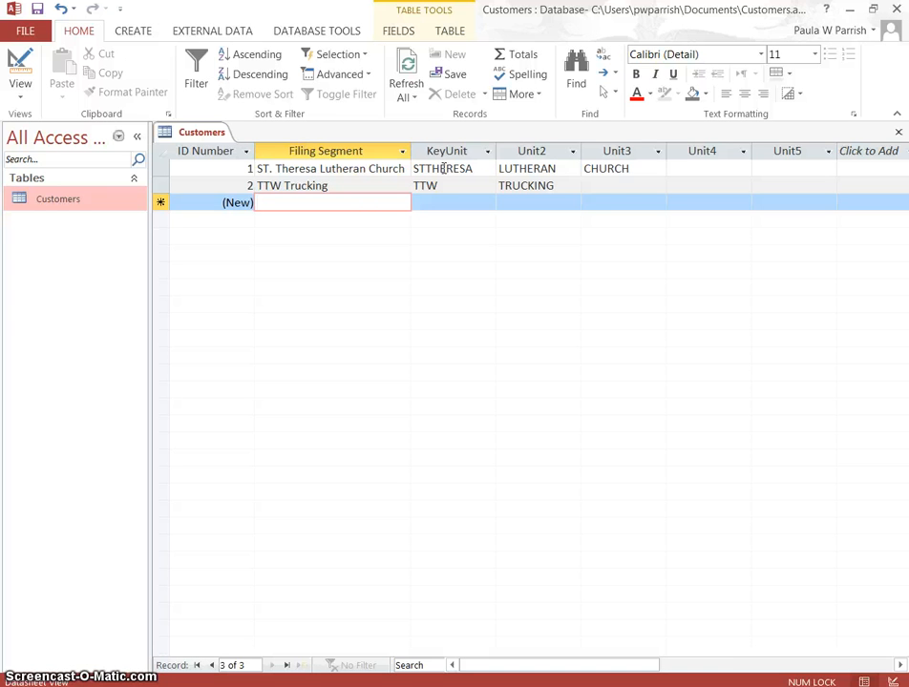
{"action": "type", "text": "M"}
{"action": "key", "text": "Caps_Lock"}
{"action": "type", "text": "s. Juli"}
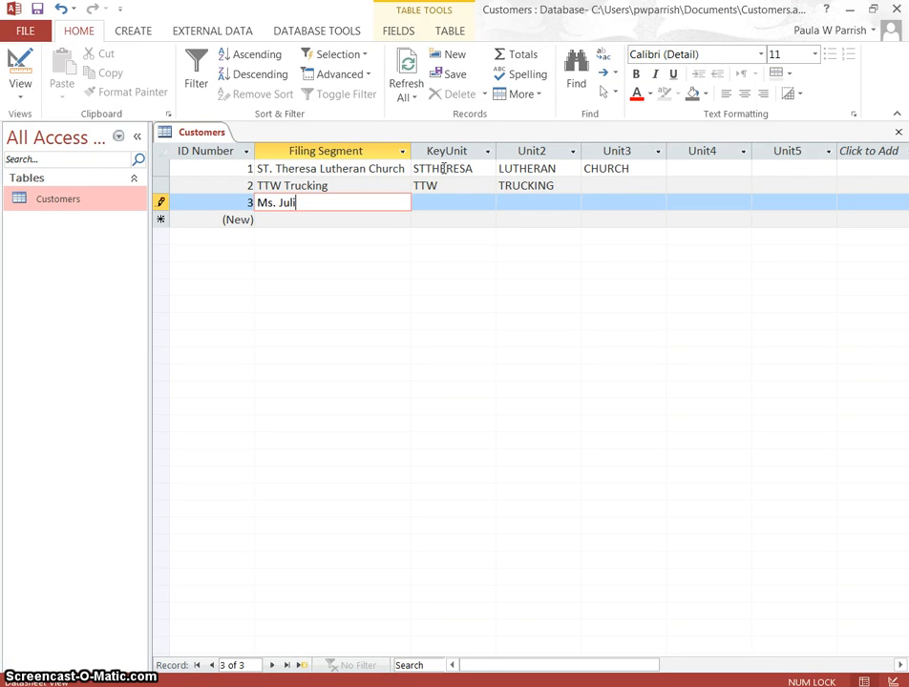
{"action": "type", "text": "a Van der Hay, CRM"}
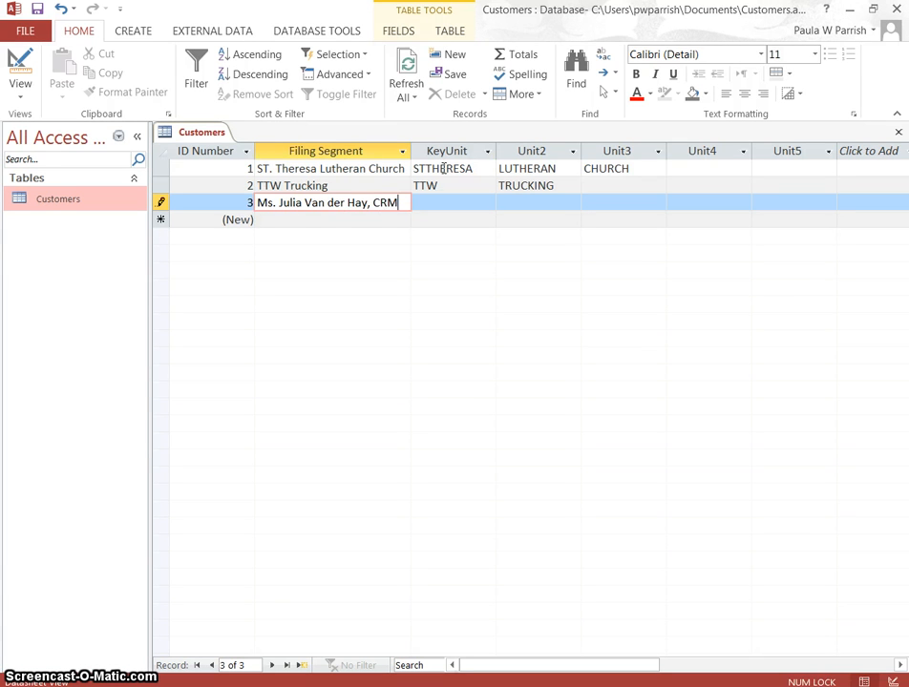
{"action": "key", "text": "Tab"}
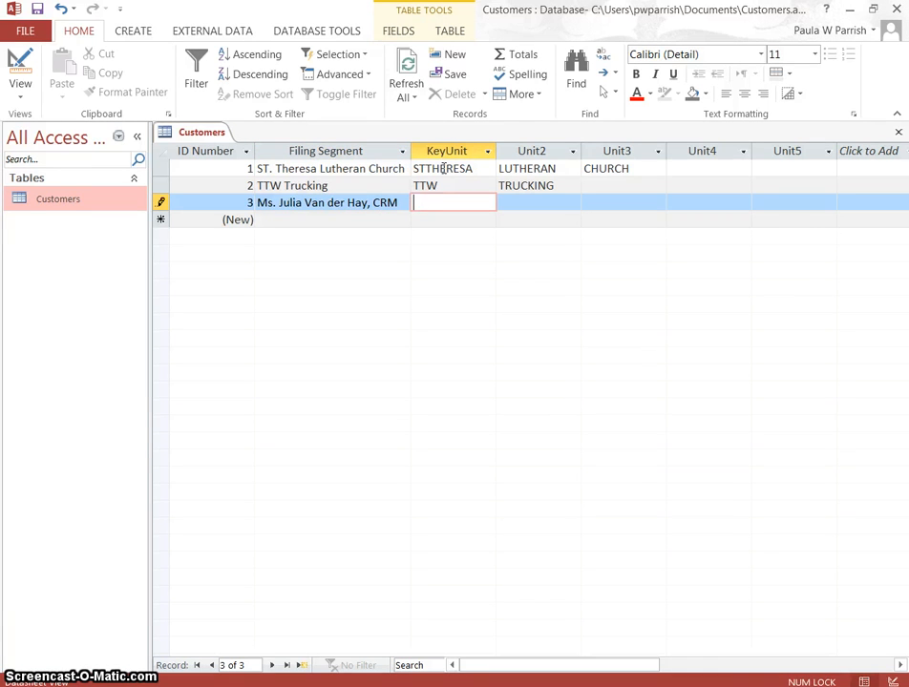
Index the third record in capitals with the customer's surname as KeyUnit, first name as Unit2, CRM as Unit3 and MS as Unit4.
{"action": "key", "text": "Caps_Lock"}
{"action": "type", "text": "VANDERHAY"}
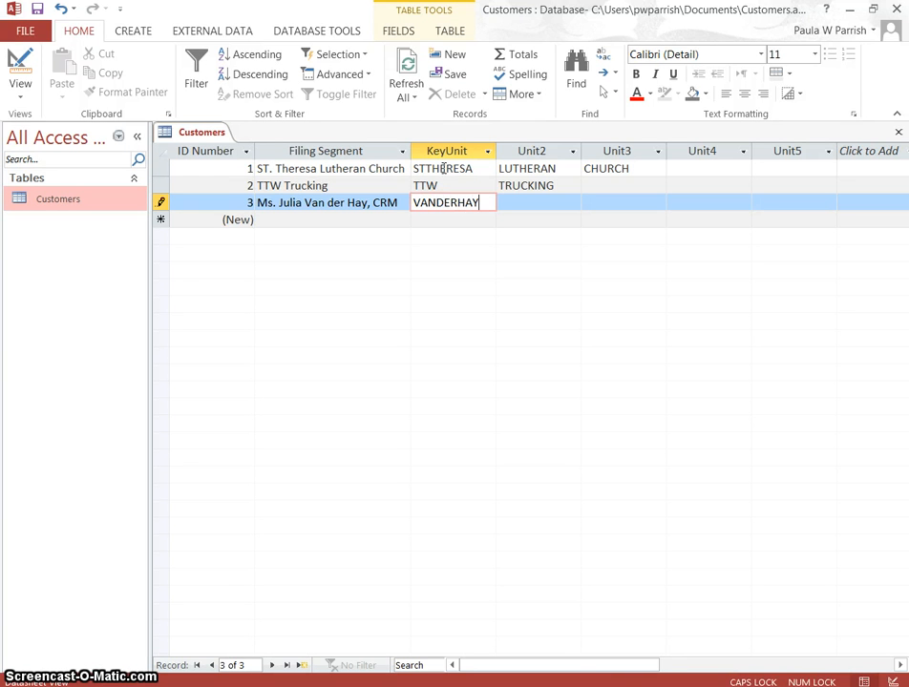
{"action": "key", "text": "Tab"}
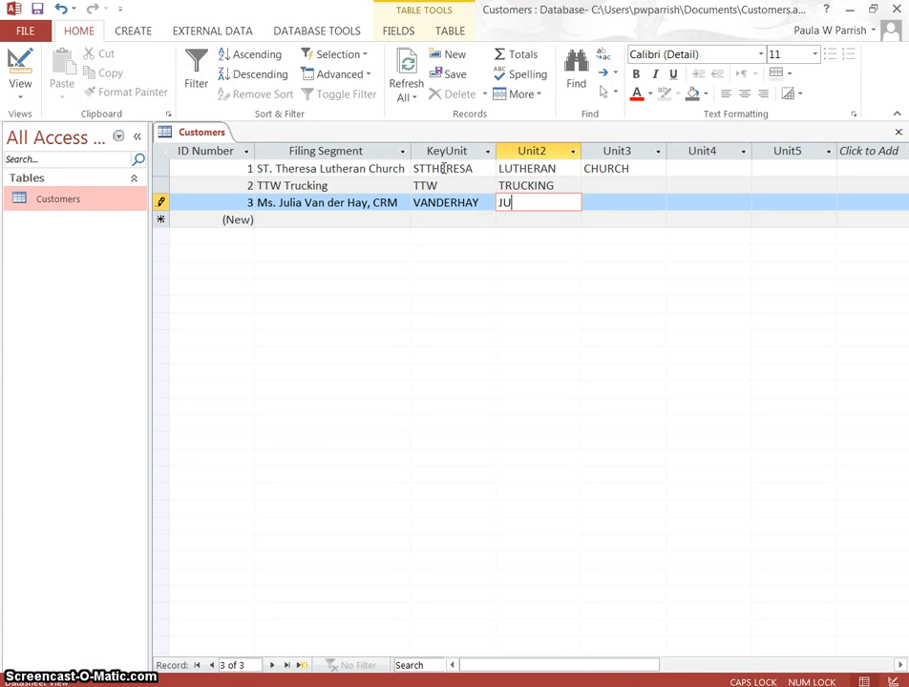
{"action": "type", "text": "JULIA"}
{"action": "key", "text": "Tab"}
{"action": "type", "text": "CRM"}
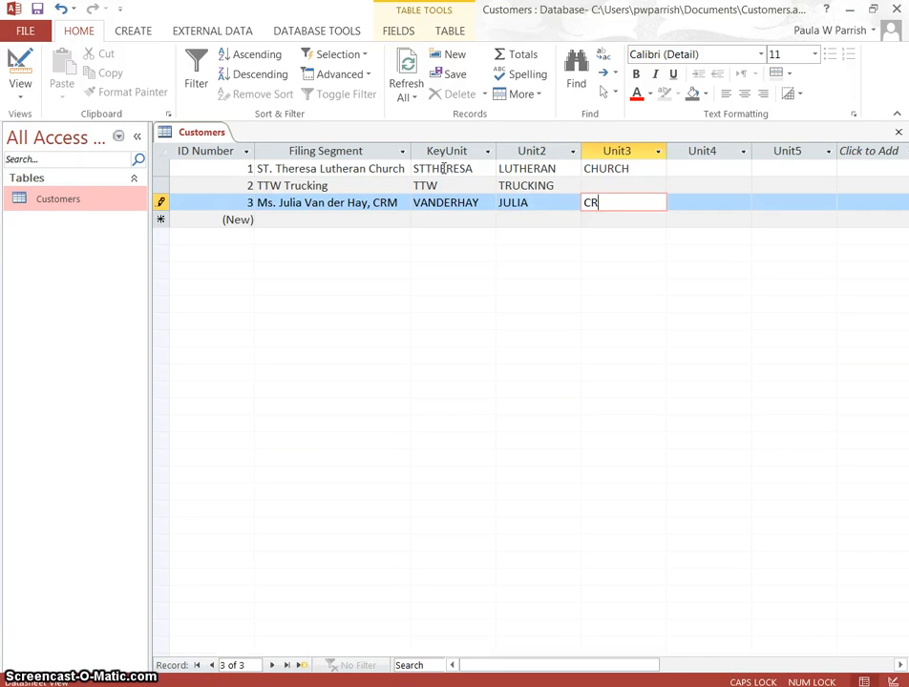
{"action": "key", "text": "Tab"}
{"action": "key", "text": "Tab"}
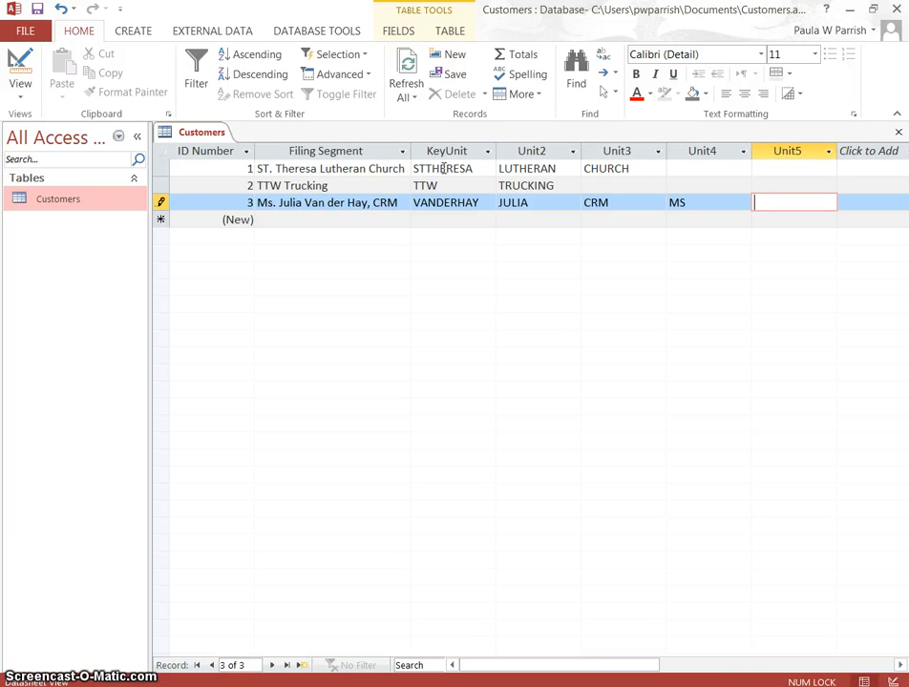
{"action": "key", "text": "Tab"}
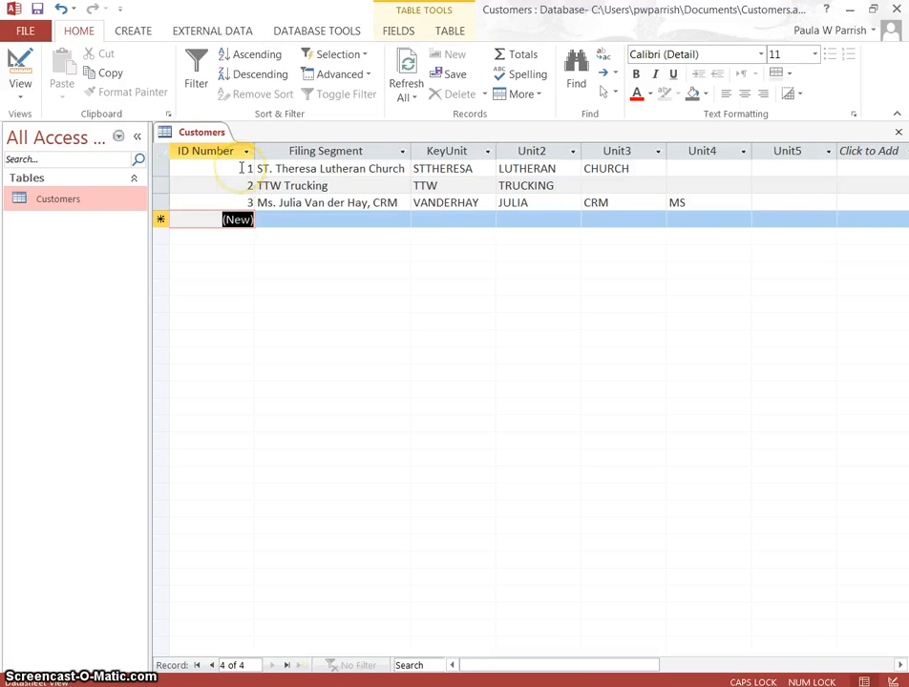
Sort the Customers table by the KeyUnit column in ascending order.
{"action": "left_click", "coordinate": [453, 151]}
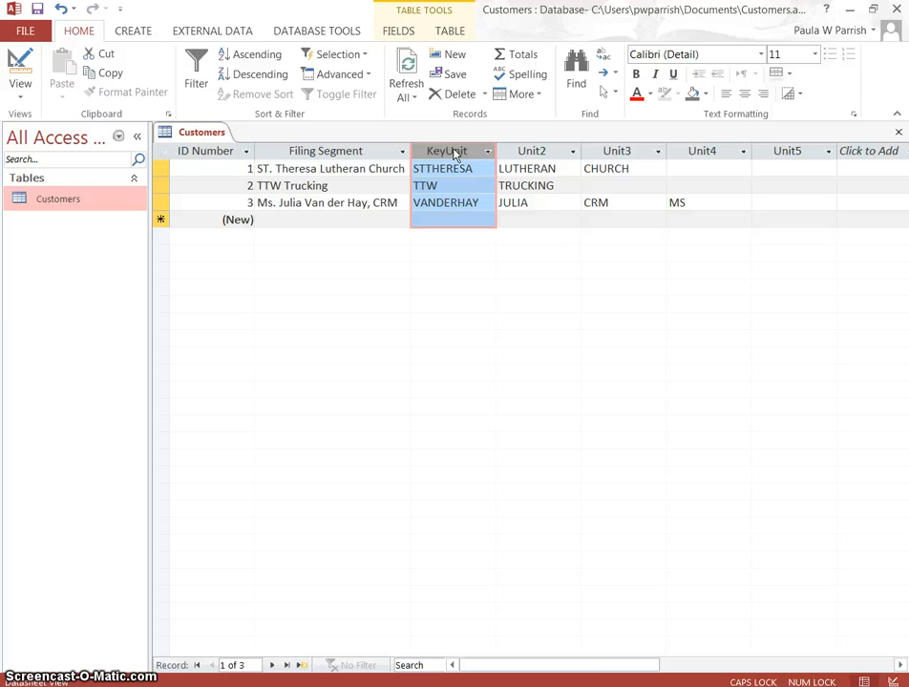
{"action": "left_click", "coordinate": [453, 208]}
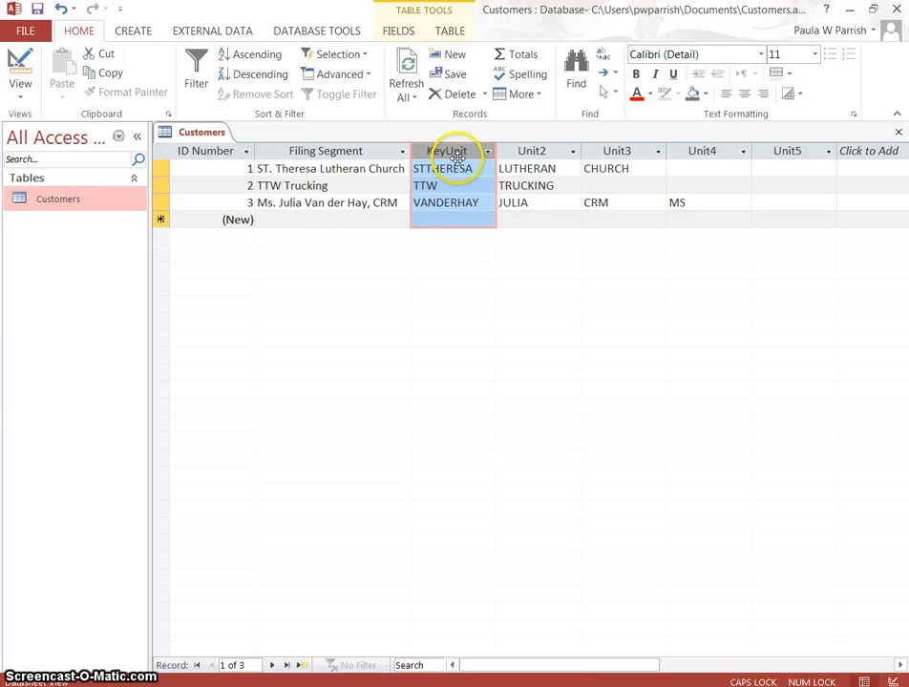
{"action": "left_click", "coordinate": [254, 55]}
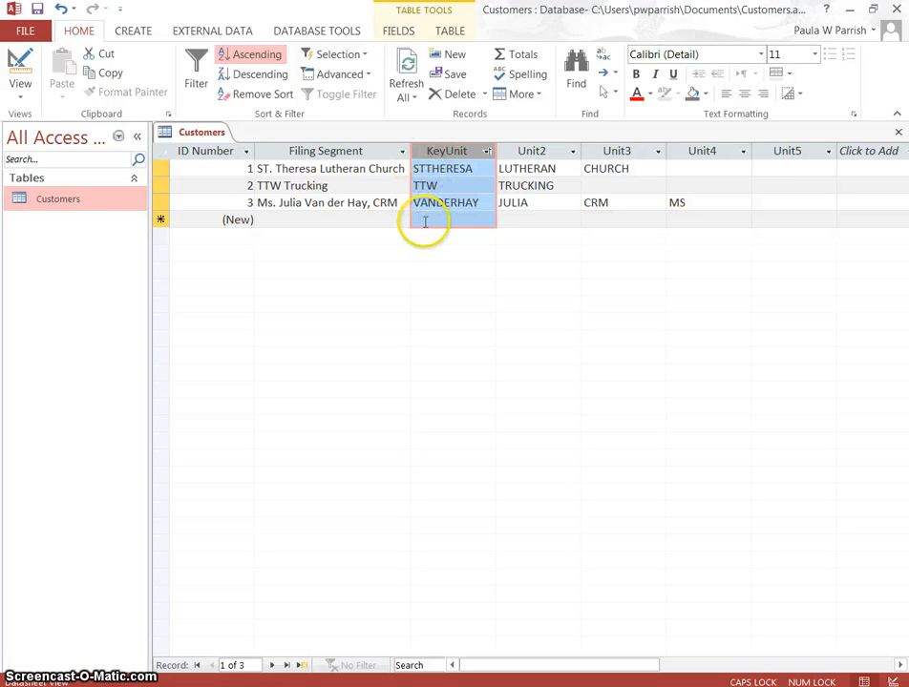
Enter "3 Square Meals, Inc." as the Filing Segment and 3 as the KeyUnit of a fourth record.
{"action": "left_click", "coordinate": [291, 219]}
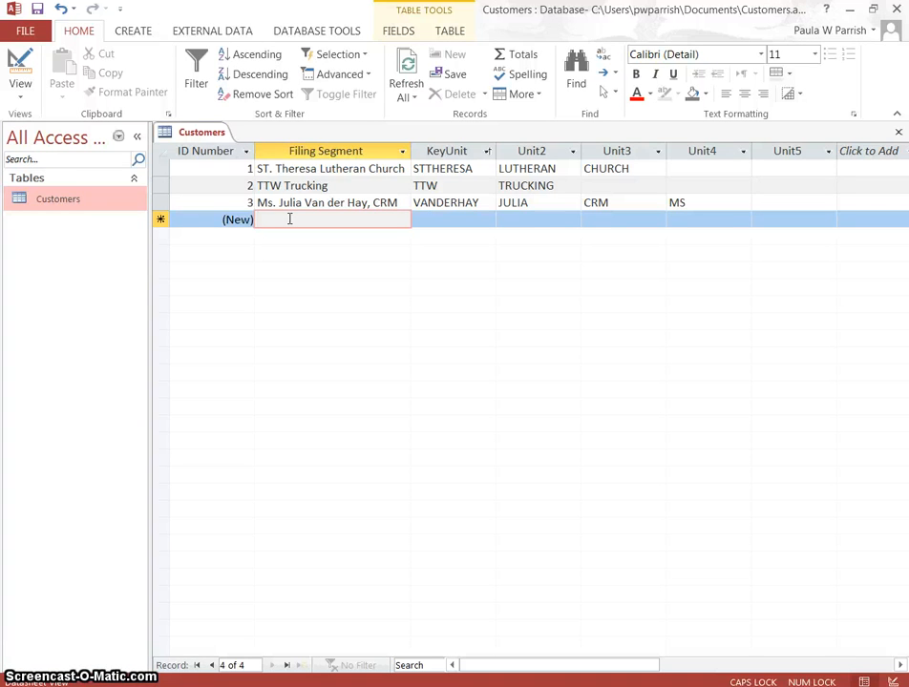
{"action": "type", "text": "3 SQ"}
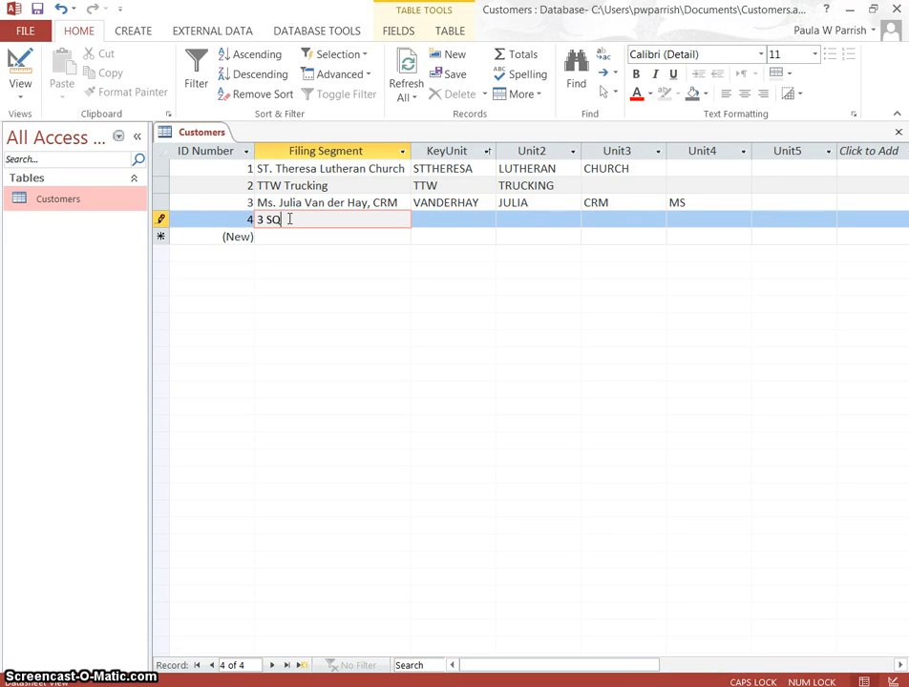
{"action": "key", "text": "BackSpace"}
{"action": "key", "text": "Caps_Lock"}
{"action": "type", "text": "quare "}
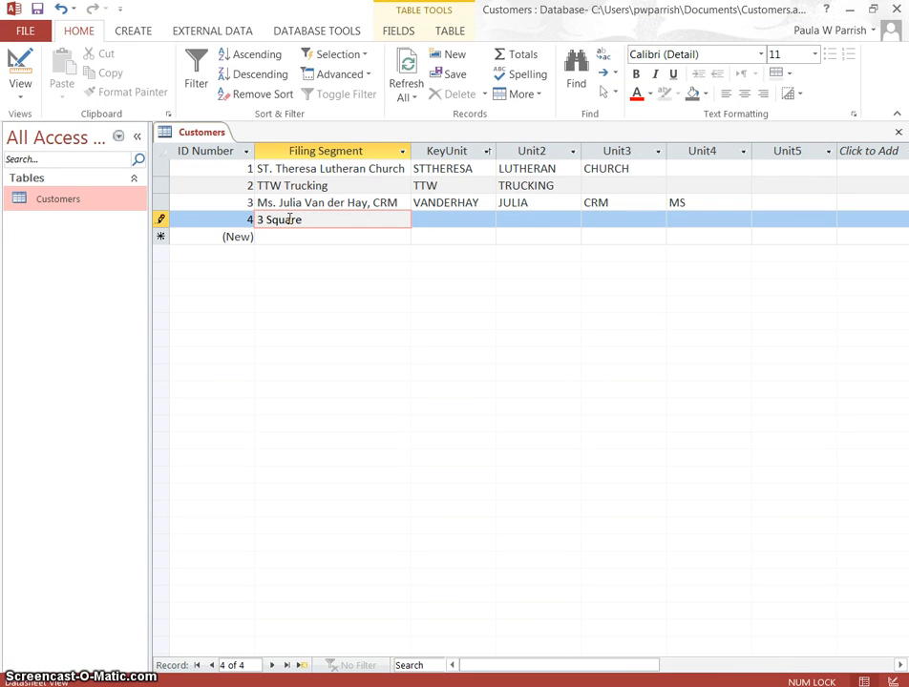
{"action": "type", "text": "Meal"}
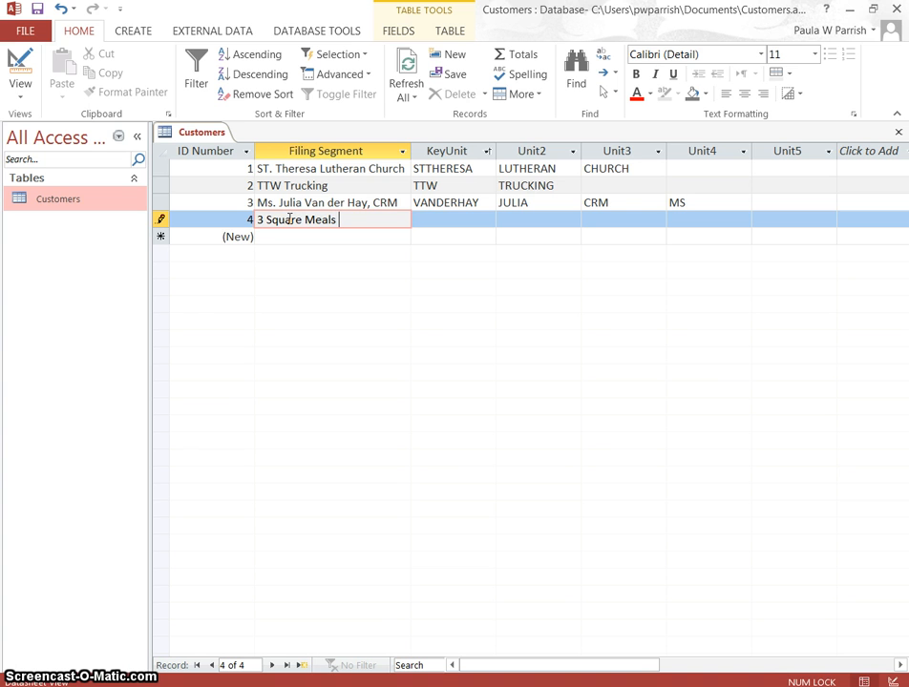
{"action": "type", "text": "s, Inc."}
{"action": "key", "text": "Tab"}
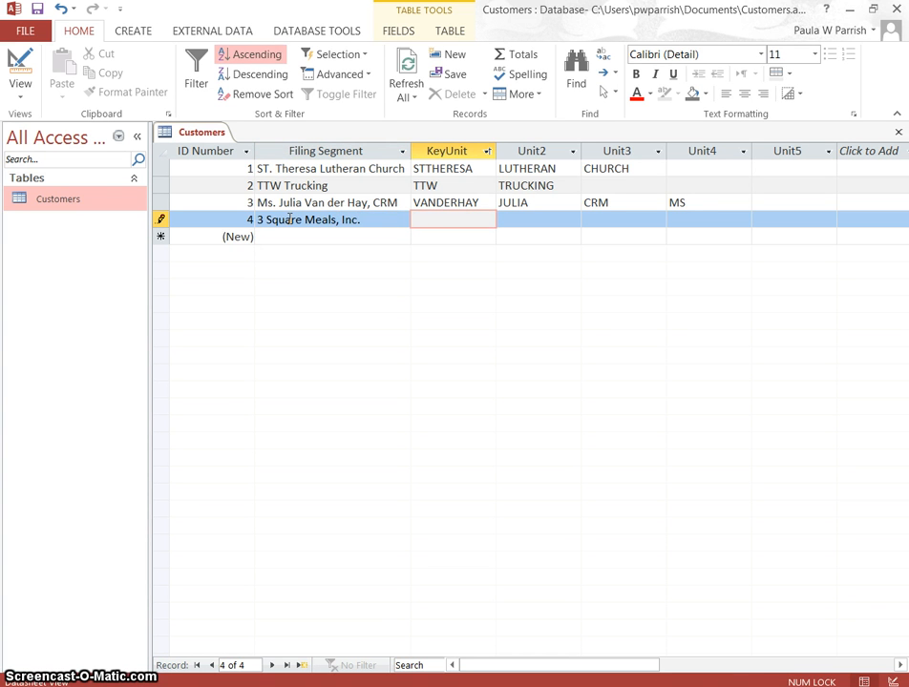
{"action": "key", "text": "Tab"}
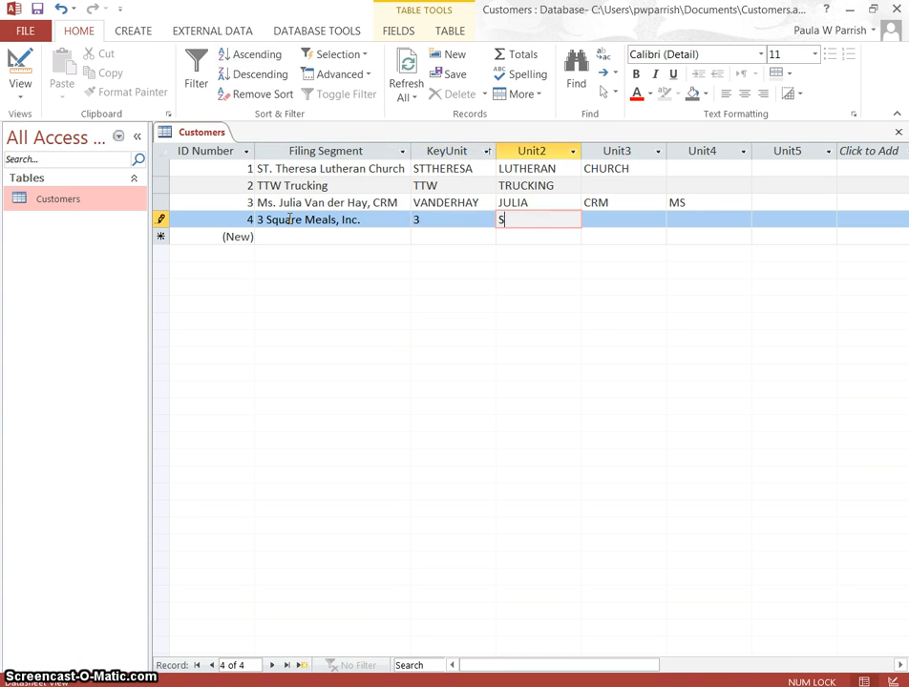
Index the fourth record in capitals with SQUARE as Unit2, MEALS as Unit3 and INC as Unit4.
{"action": "type", "text": "SQUARE"}
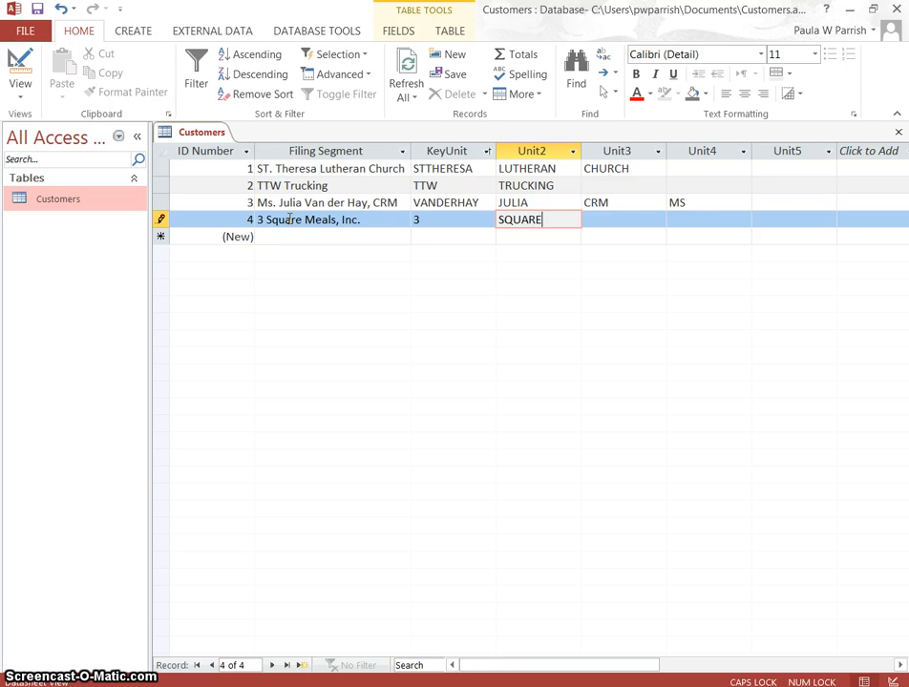
{"action": "key", "text": "Tab"}
{"action": "type", "text": "MEALS"}
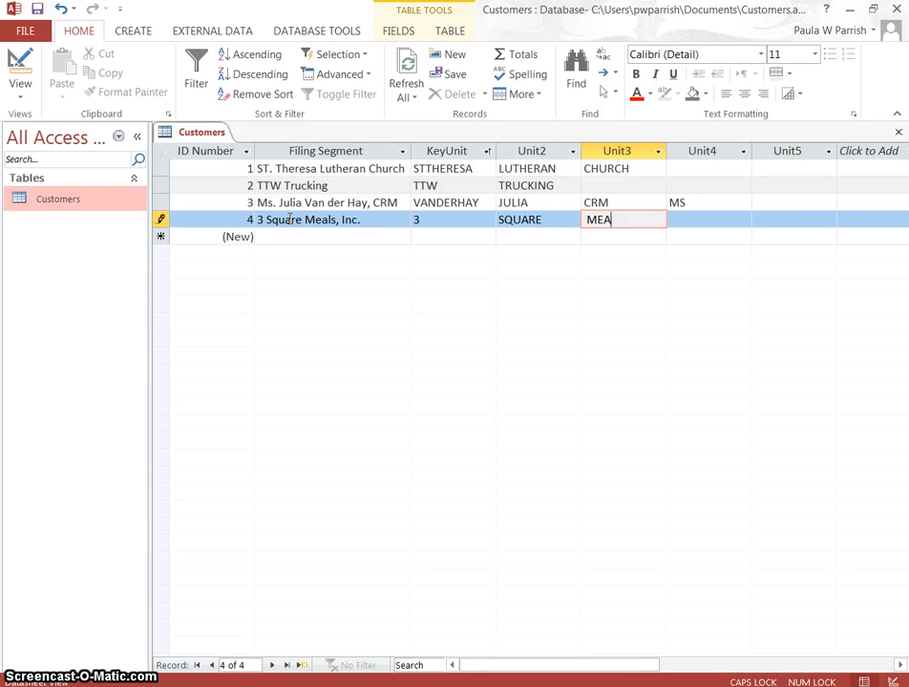
{"action": "key", "text": "Tab"}
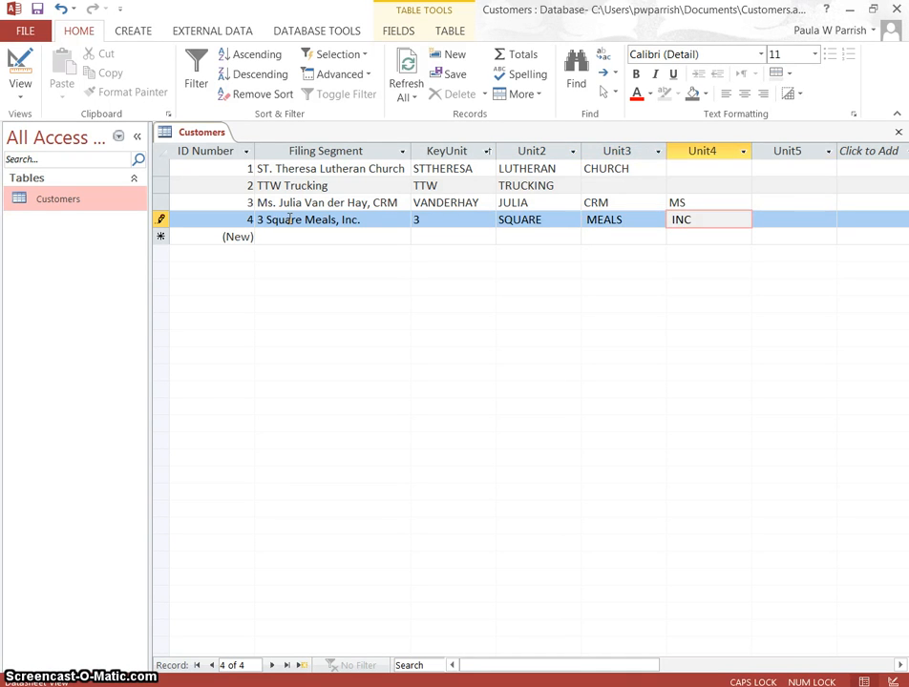
{"action": "key", "text": "Tab"}
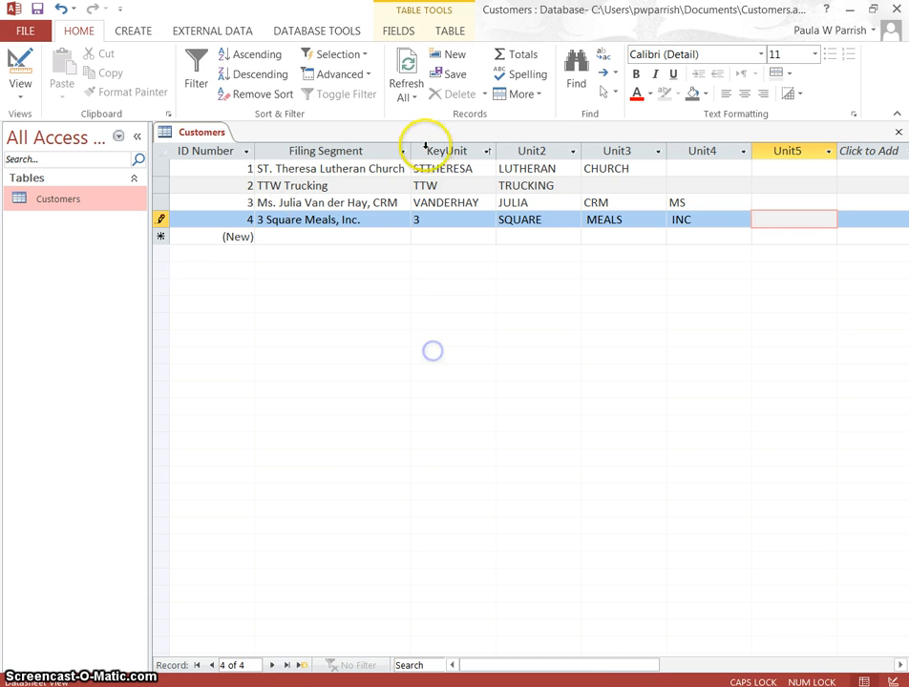
Sort the Customers table in ascending order by KeyUnit again so the fourth record is included.
{"action": "left_click", "coordinate": [451, 151]}
{"action": "left_click", "coordinate": [251, 54]}
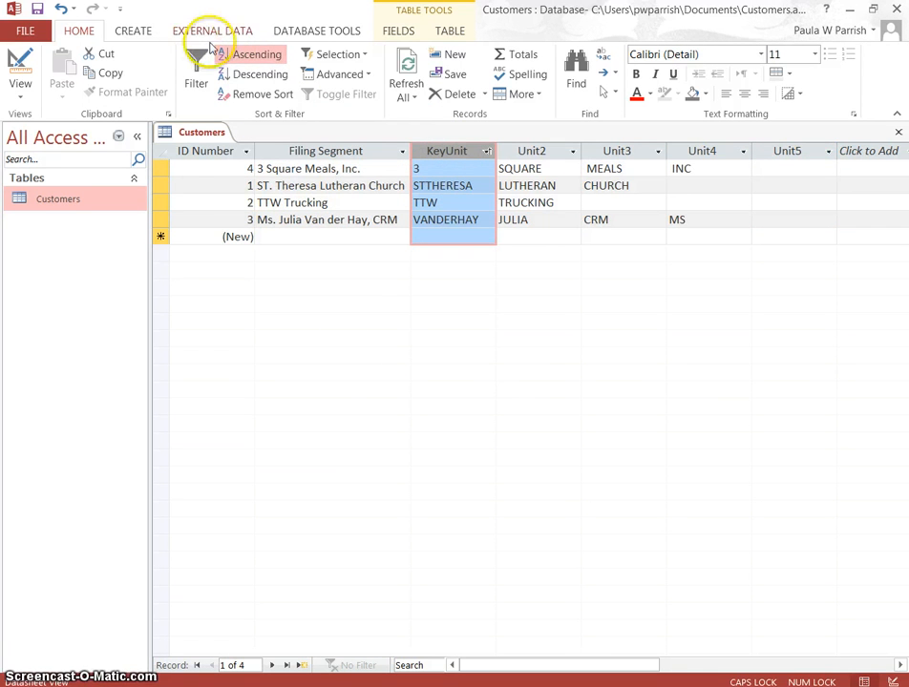
{"action": "left_click", "coordinate": [447, 151]}
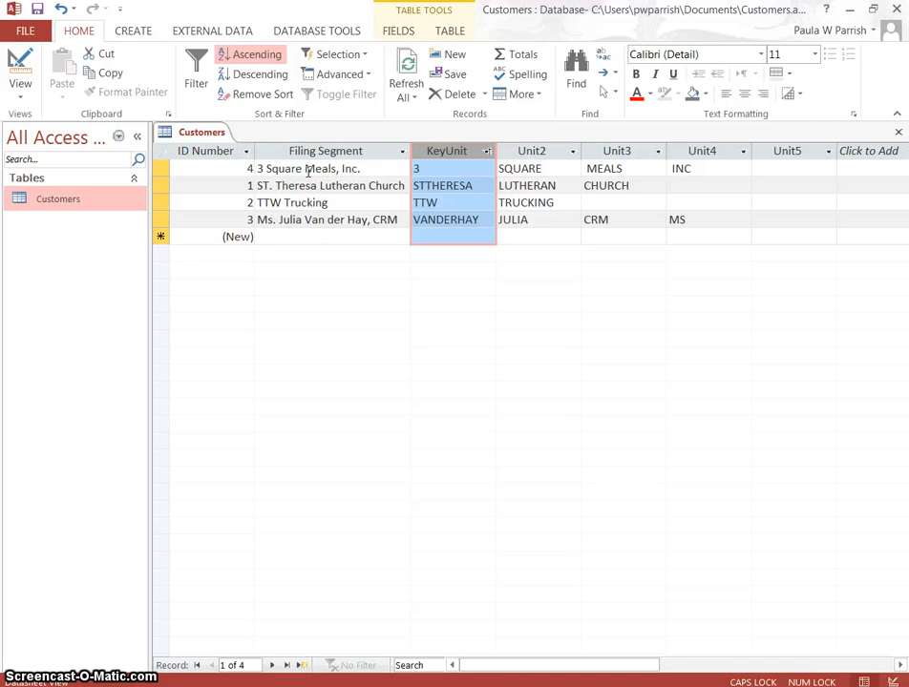
Save the database, closing its open objects, as a Microsoft Access Database named Customers on the Desktop.
{"action": "left_click", "coordinate": [23, 31]}
{"action": "left_click", "coordinate": [30, 160]}
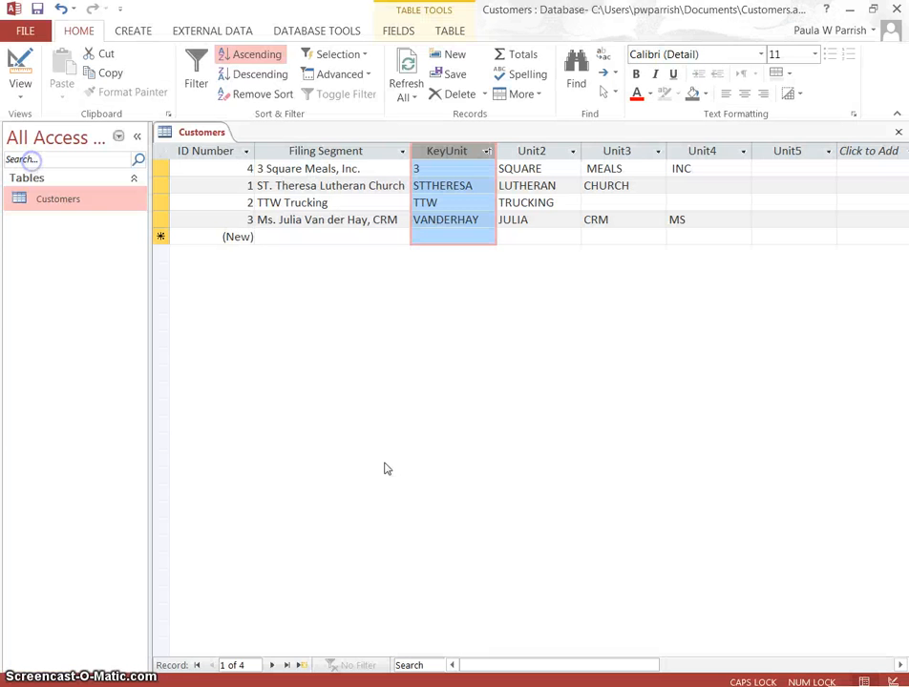
{"action": "left_click", "coordinate": [27, 29]}
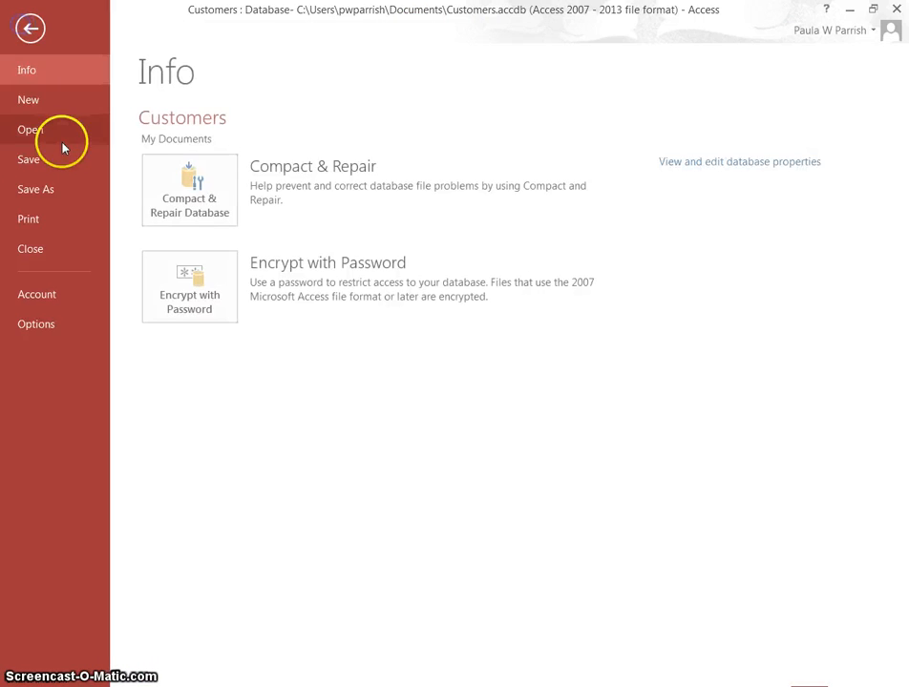
{"action": "left_click", "coordinate": [52, 195]}
{"action": "left_click", "coordinate": [449, 405]}
{"action": "left_click", "coordinate": [441, 408]}
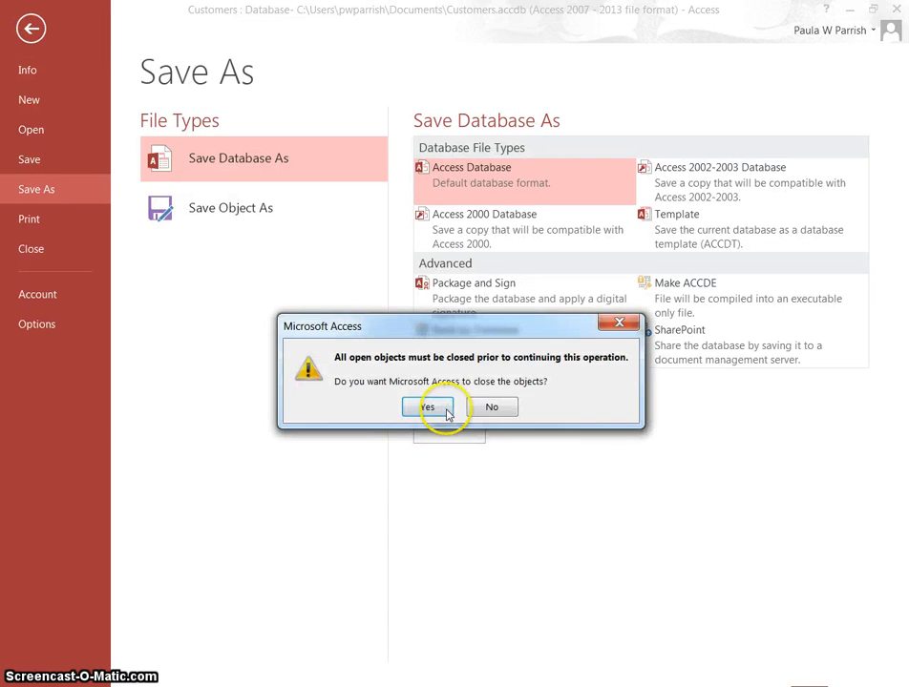
{"action": "left_click", "coordinate": [441, 406]}
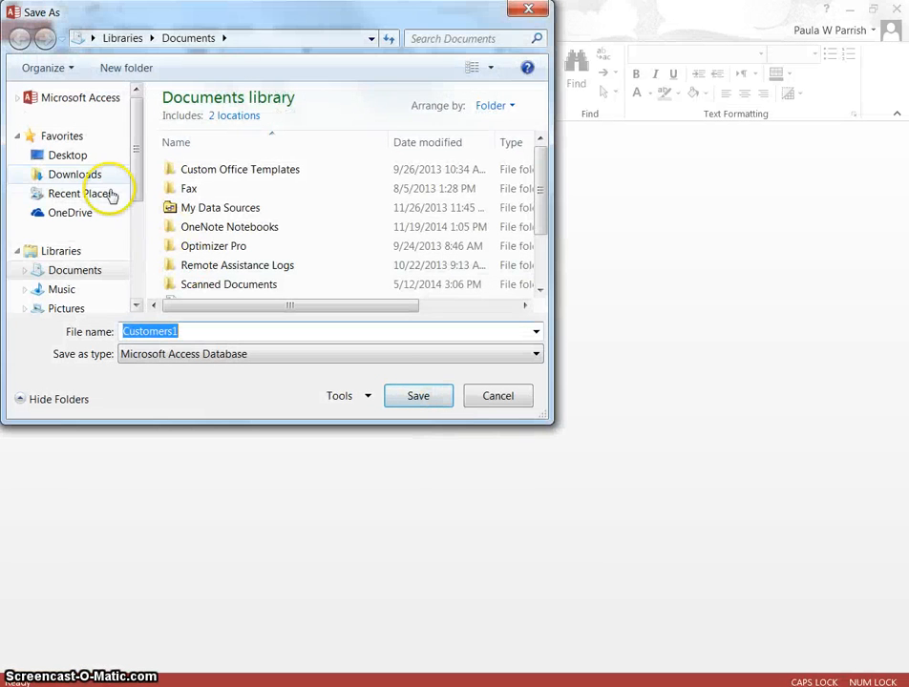
{"action": "left_click", "coordinate": [66, 155]}
{"action": "double_click", "coordinate": [193, 335]}
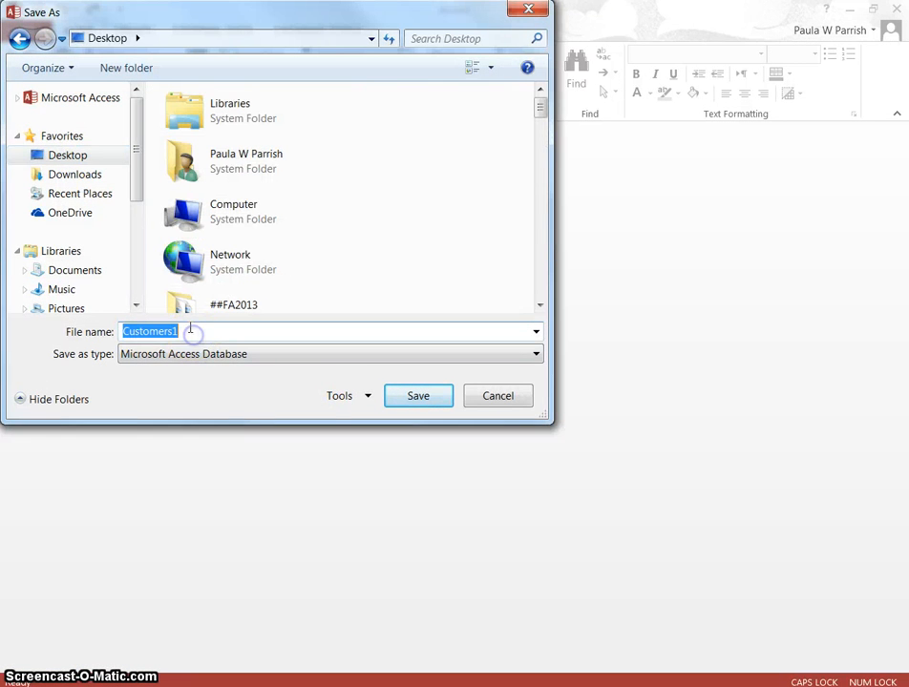
{"action": "left_click", "coordinate": [197, 335]}
{"action": "key", "text": "BackSpace"}
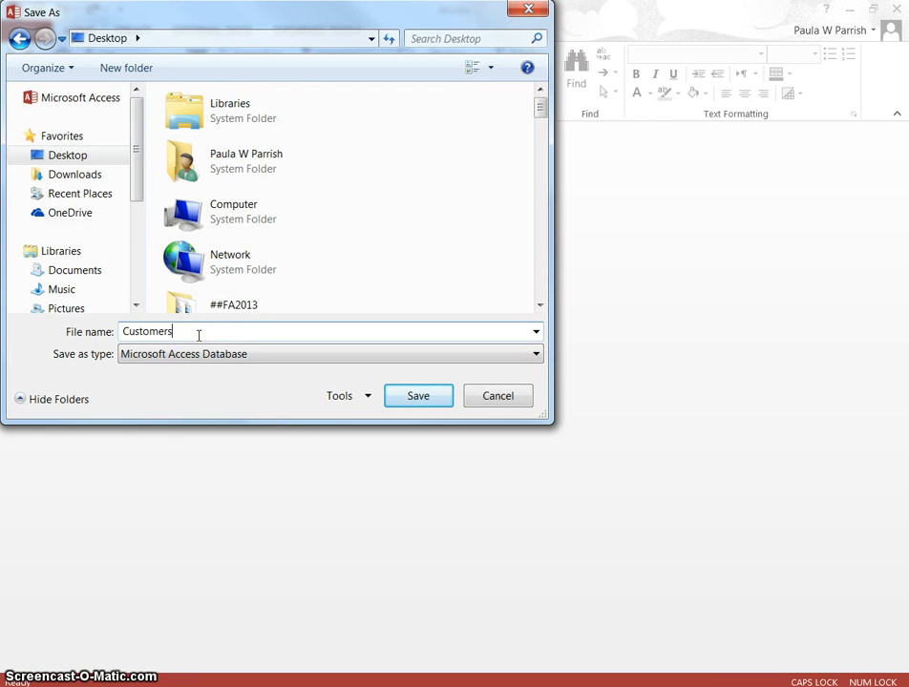
{"action": "left_click", "coordinate": [406, 399]}
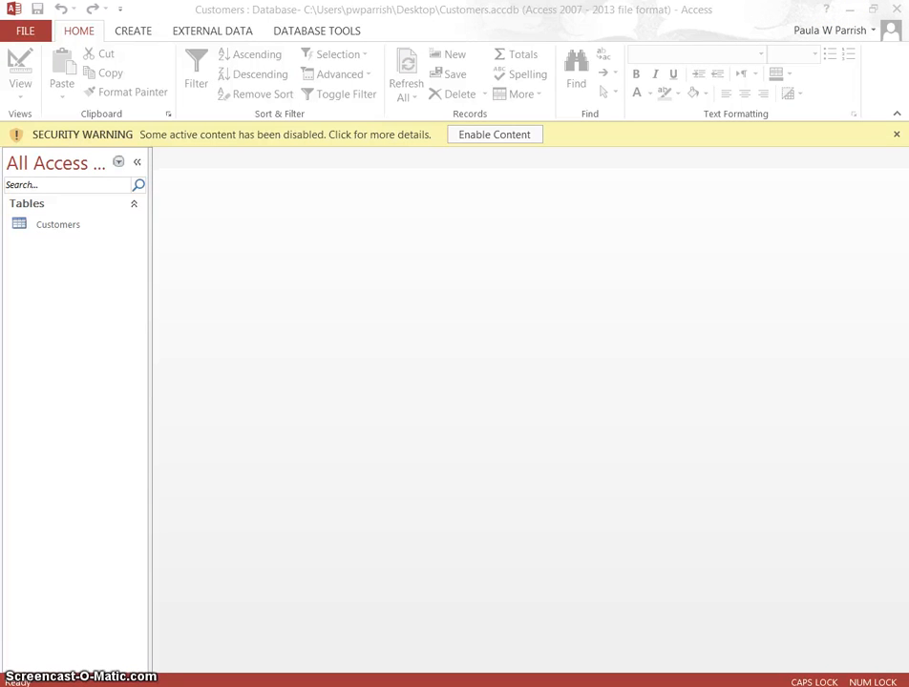
Switch to MindTap in the browser and start the Application 4-4 assignment.
{"action": "left_click", "coordinate": [849, 9]}
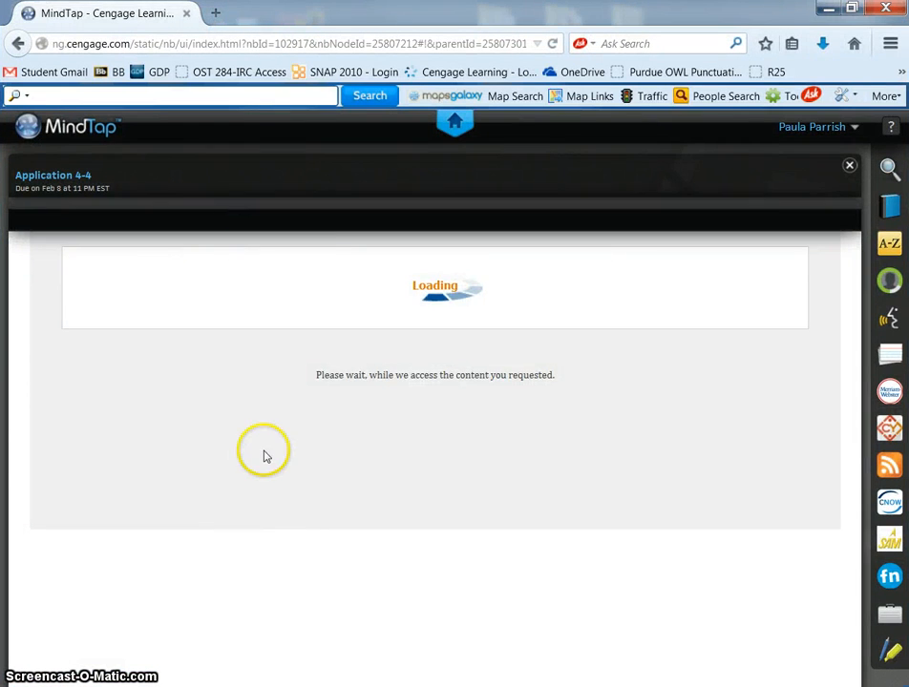
{"action": "left_click", "coordinate": [98, 328]}
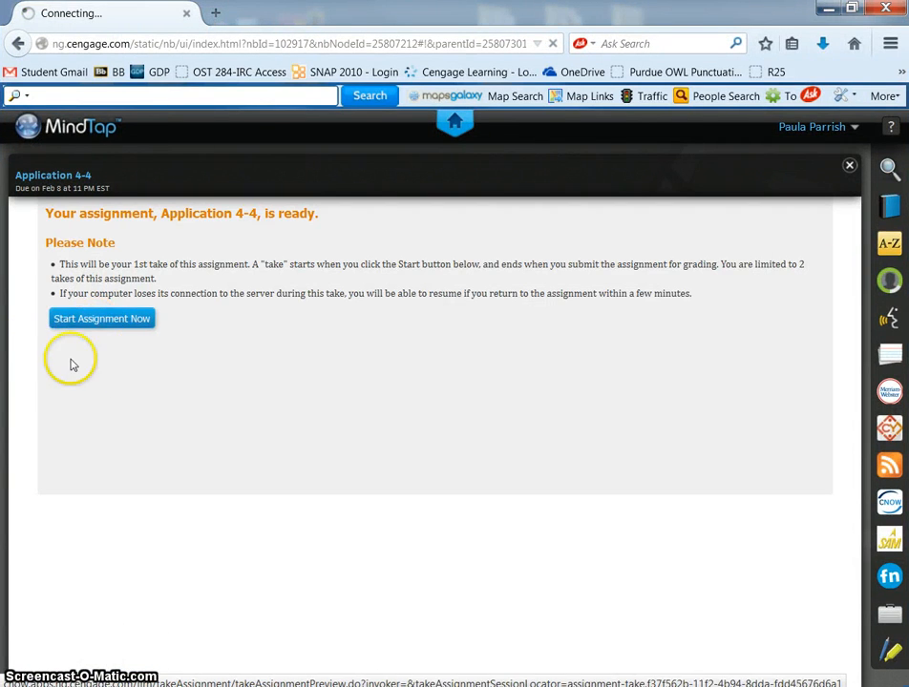
{"action": "scroll", "coordinate": [220, 483], "scroll_direction": "down", "scroll_amount": 2}
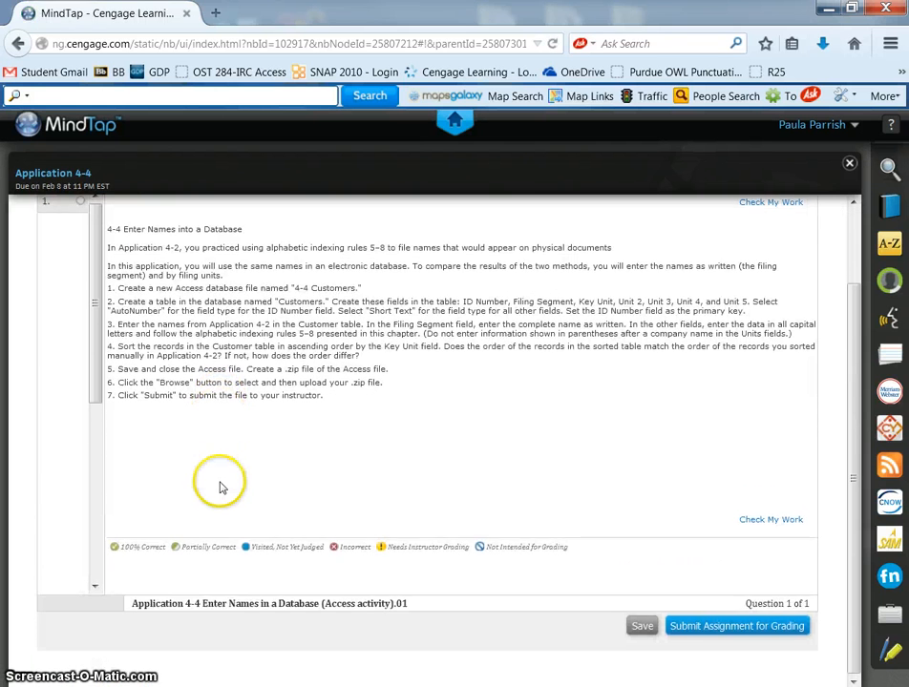
Try to attach the Customers Access database from the Desktop to the assignment and submit it for grading.
{"action": "left_click", "coordinate": [140, 433]}
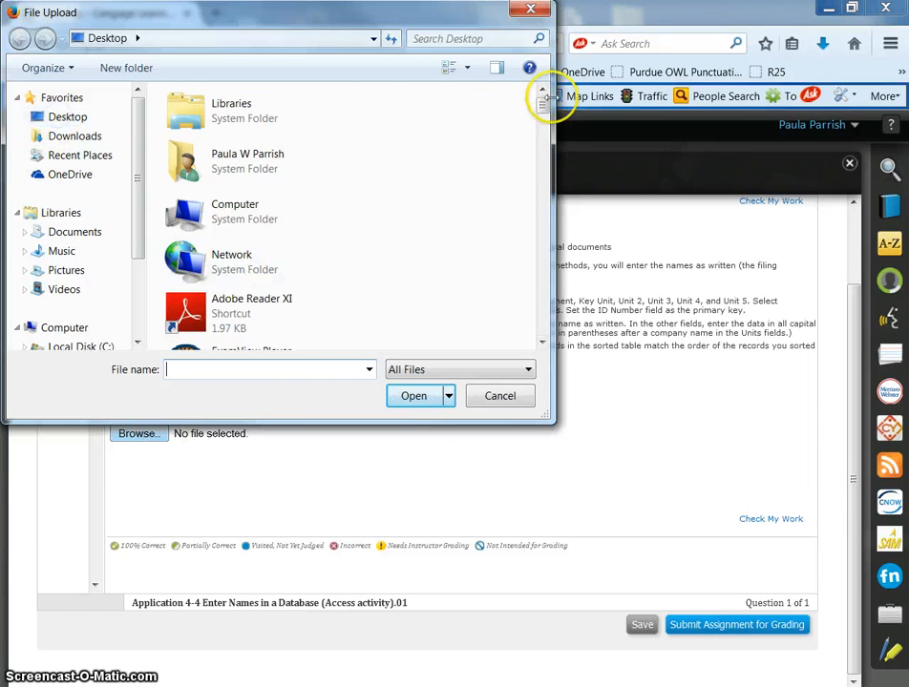
{"action": "left_click_drag", "start_coordinate": [542, 104], "coordinate": [523, 291]}
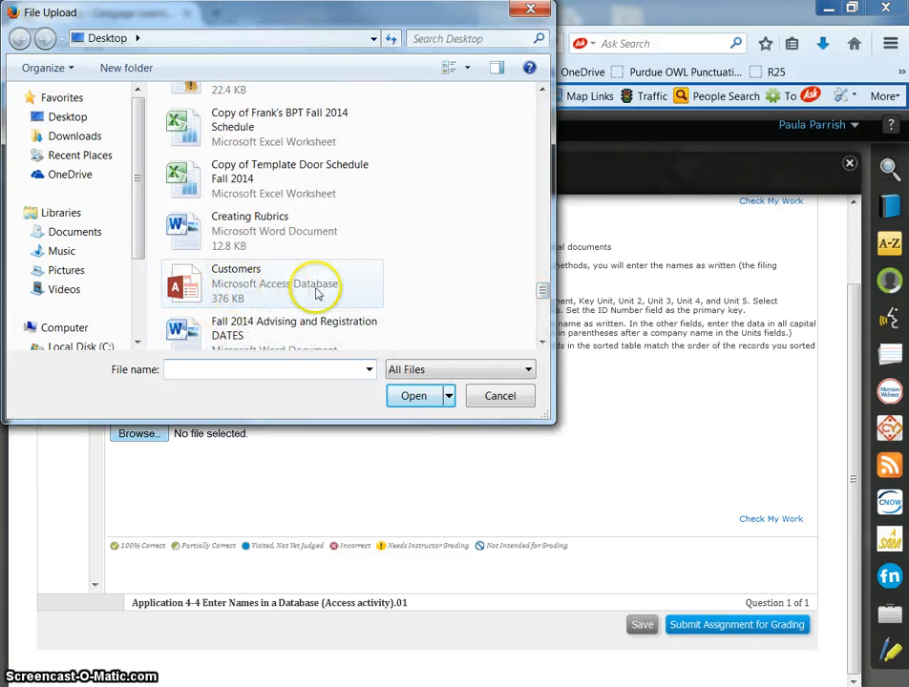
{"action": "double_click", "coordinate": [265, 293]}
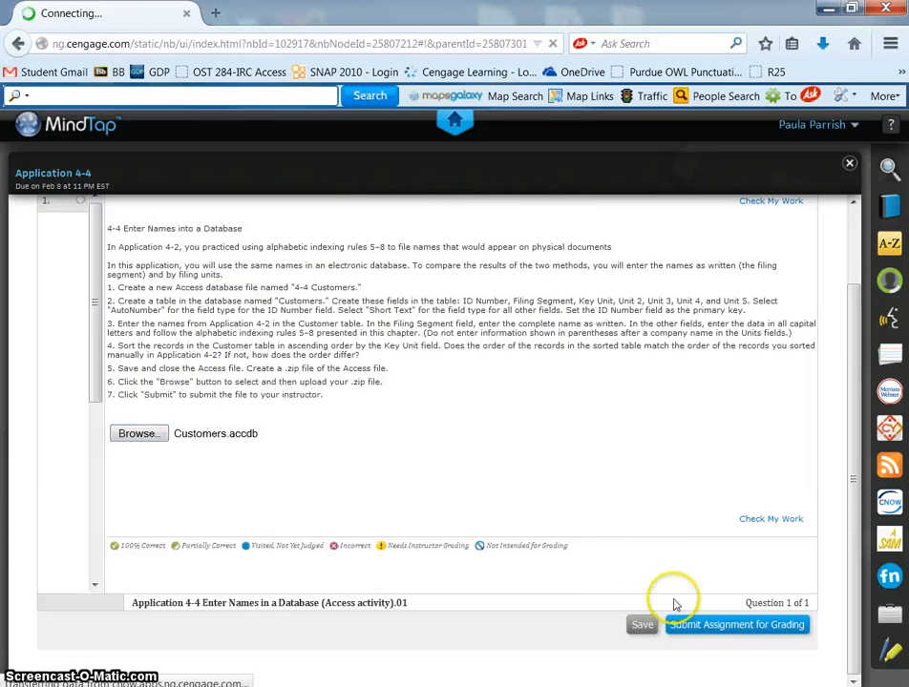
{"action": "left_click", "coordinate": [707, 625]}
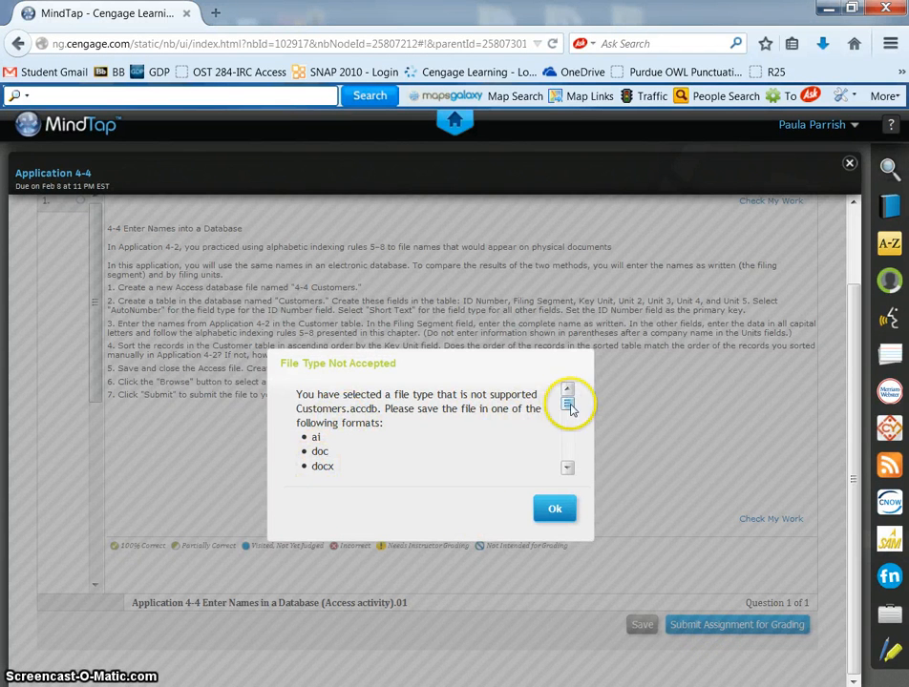
Examine the list of file formats accepted for upload and dismiss it.
{"action": "mouse_move", "coordinate": [568, 404]}
{"action": "left_mouse_down"}
{"action": "mouse_move", "coordinate": [570, 467]}
{"action": "mouse_move", "coordinate": [579, 386]}
{"action": "left_mouse_up"}
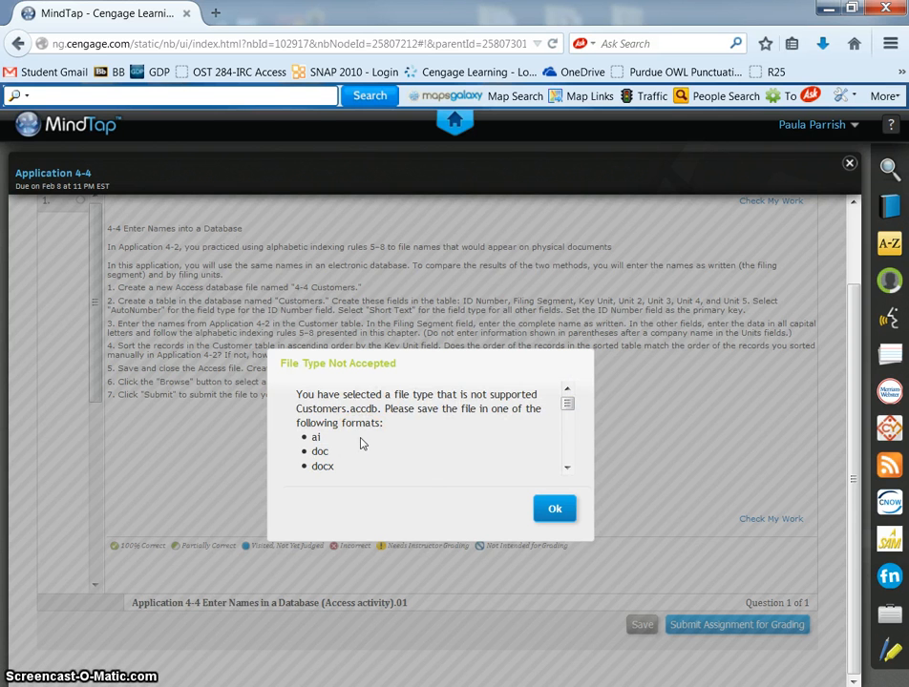
{"action": "left_click_drag", "start_coordinate": [567, 401], "coordinate": [568, 449]}
{"action": "left_click", "coordinate": [547, 510]}
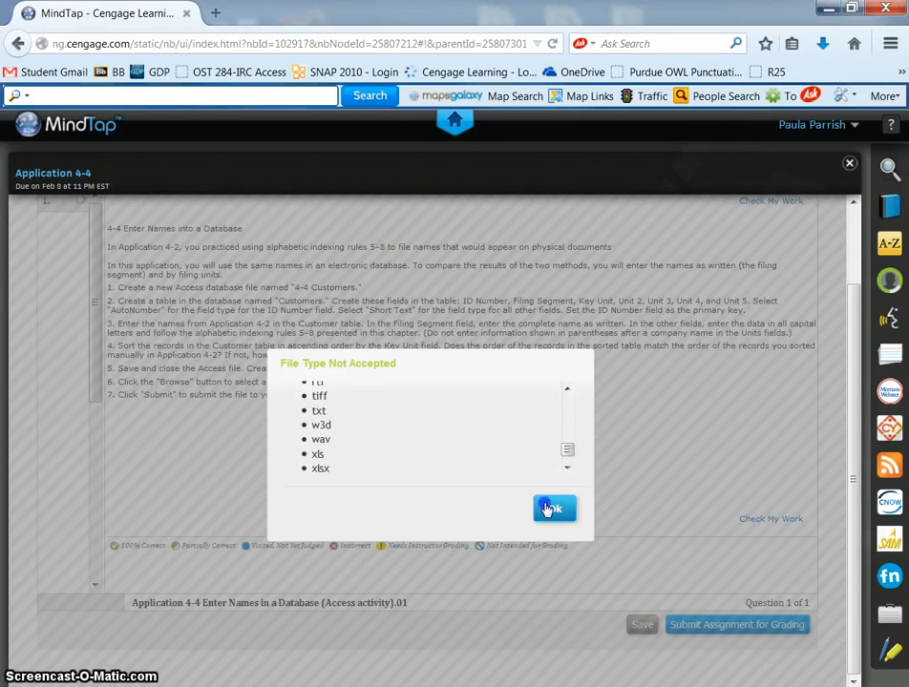
Go back to the Windows desktop and open the Customers database in Access.
{"action": "left_click", "coordinate": [825, 9]}
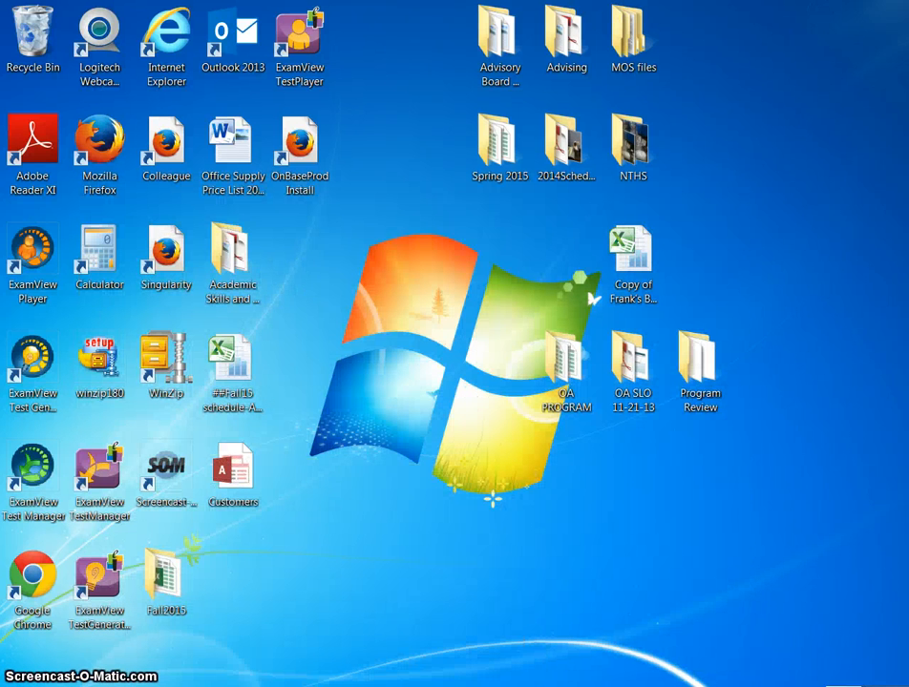
{"action": "key", "text": "super"}
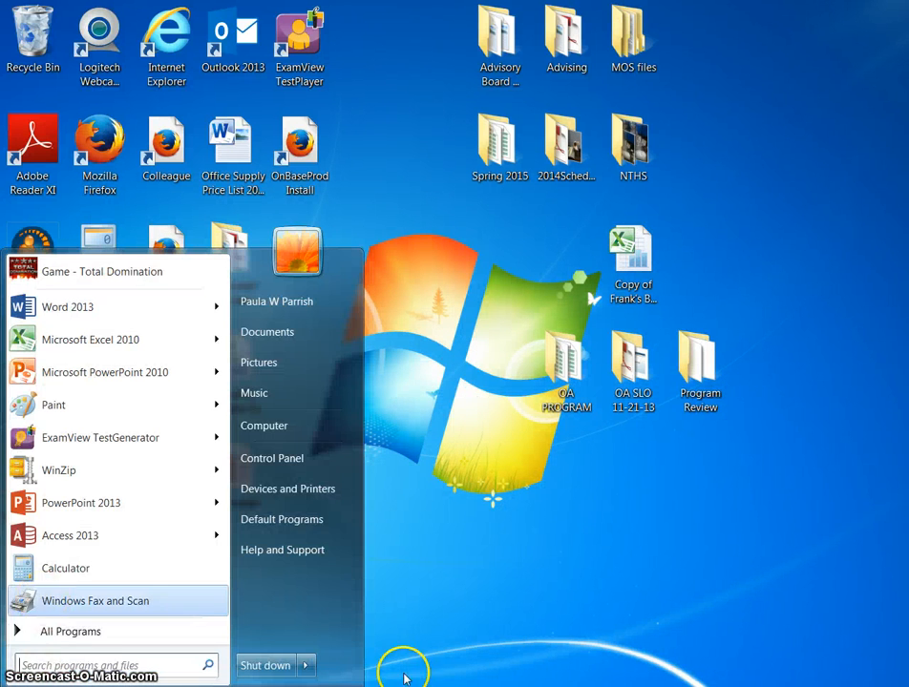
{"action": "left_click", "coordinate": [657, 573]}
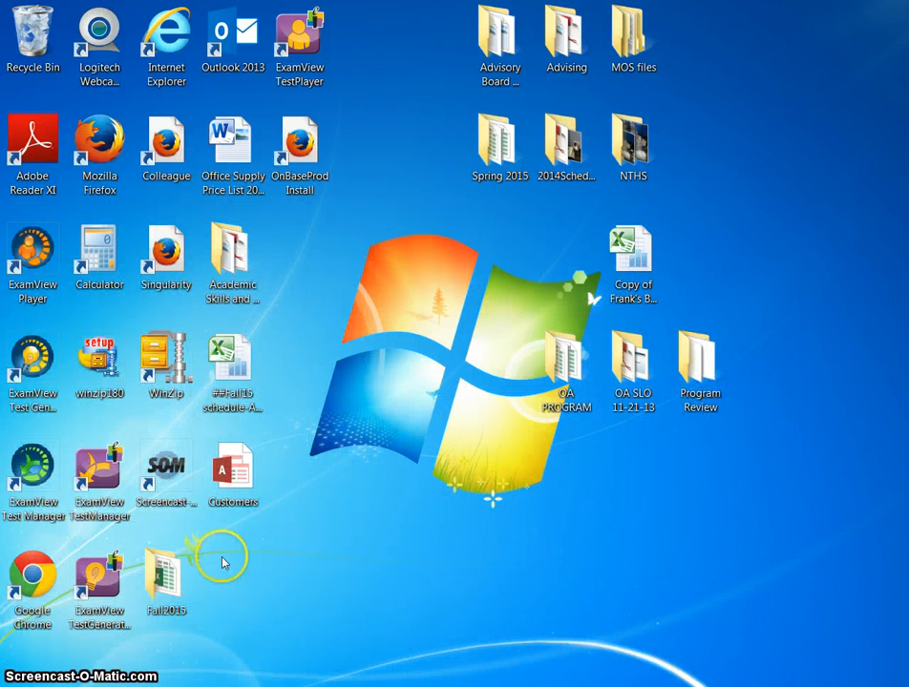
{"action": "double_click", "coordinate": [233, 474]}
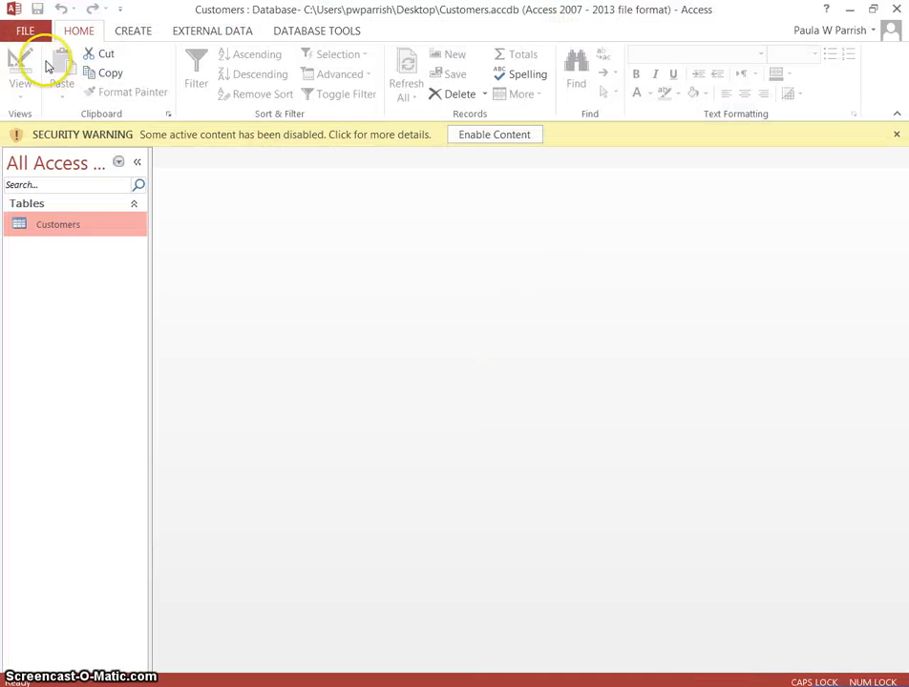
Save a copy of the database on the Desktop under the file name Customers.DOC and close Access.
{"action": "left_click", "coordinate": [29, 33]}
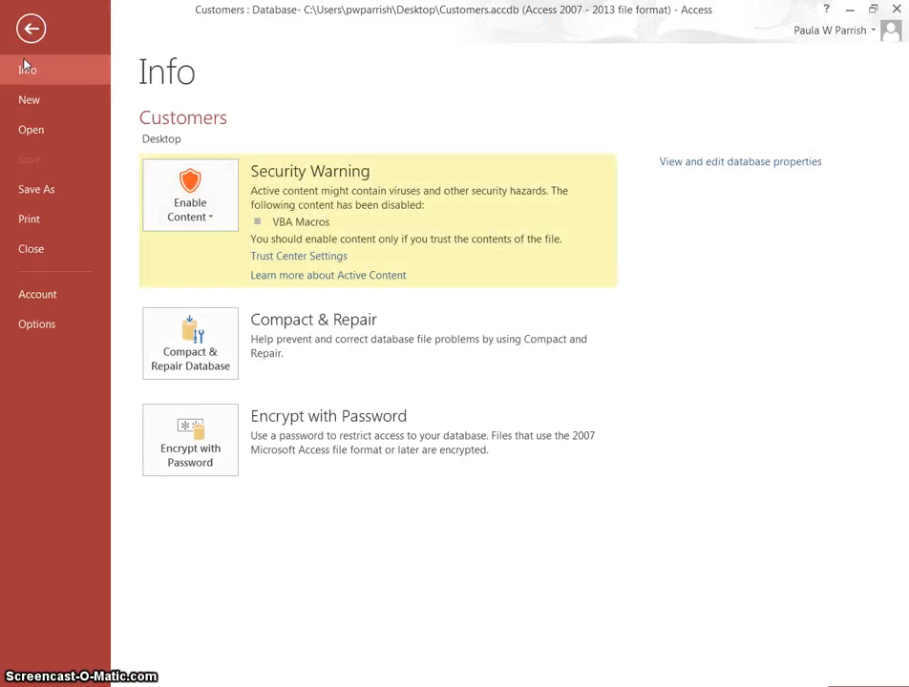
{"action": "left_click", "coordinate": [28, 190]}
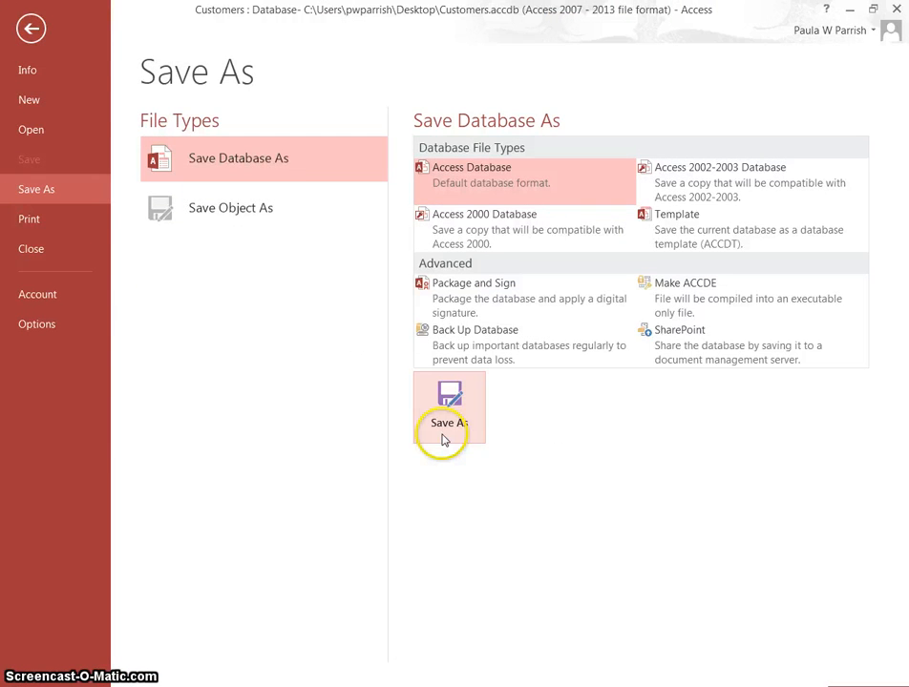
{"action": "left_click", "coordinate": [442, 434]}
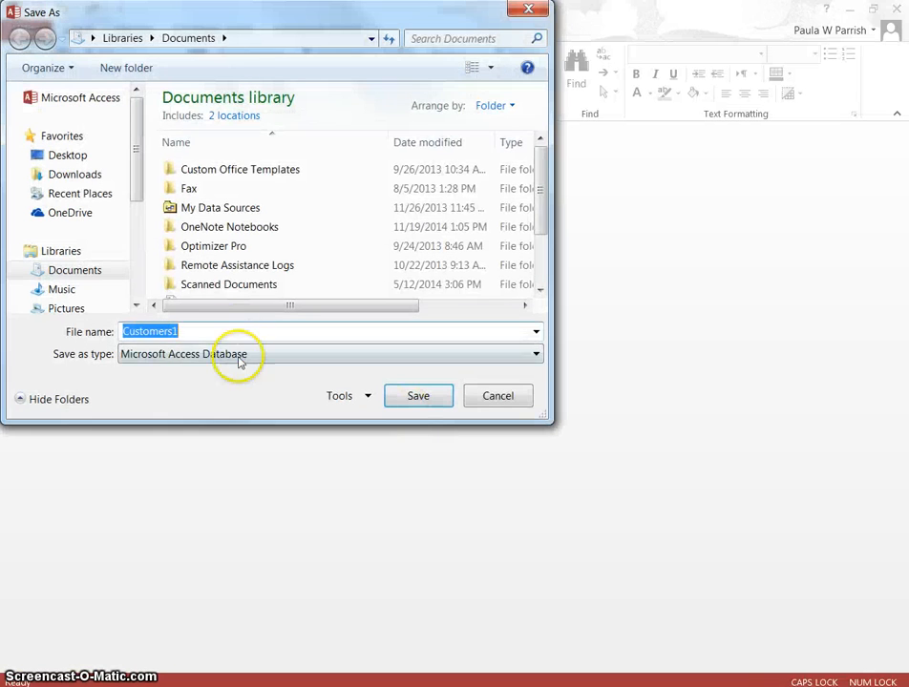
{"action": "left_click", "coordinate": [238, 361]}
{"action": "left_click", "coordinate": [239, 361]}
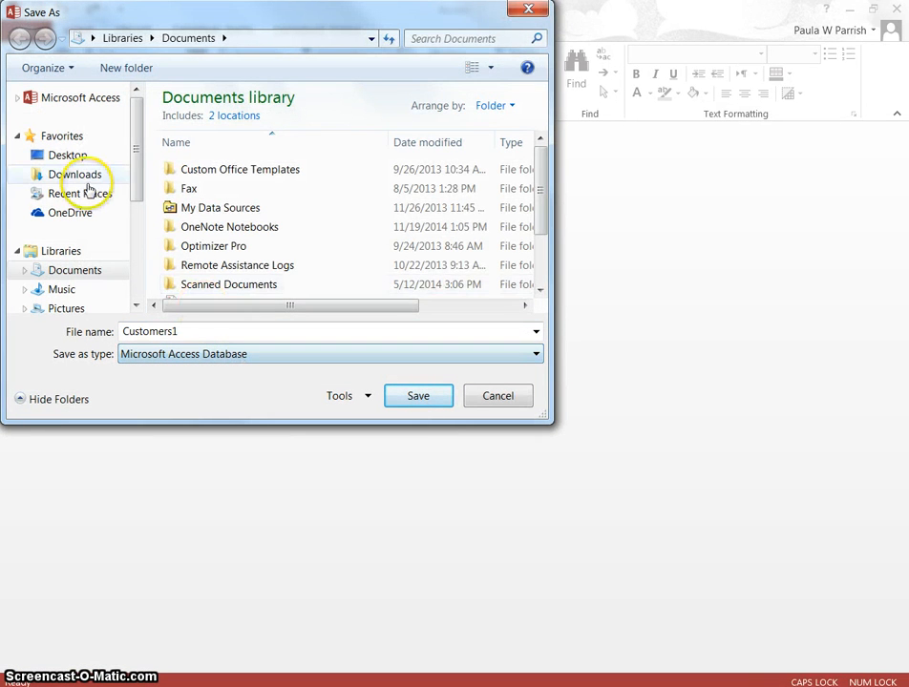
{"action": "left_click", "coordinate": [73, 156]}
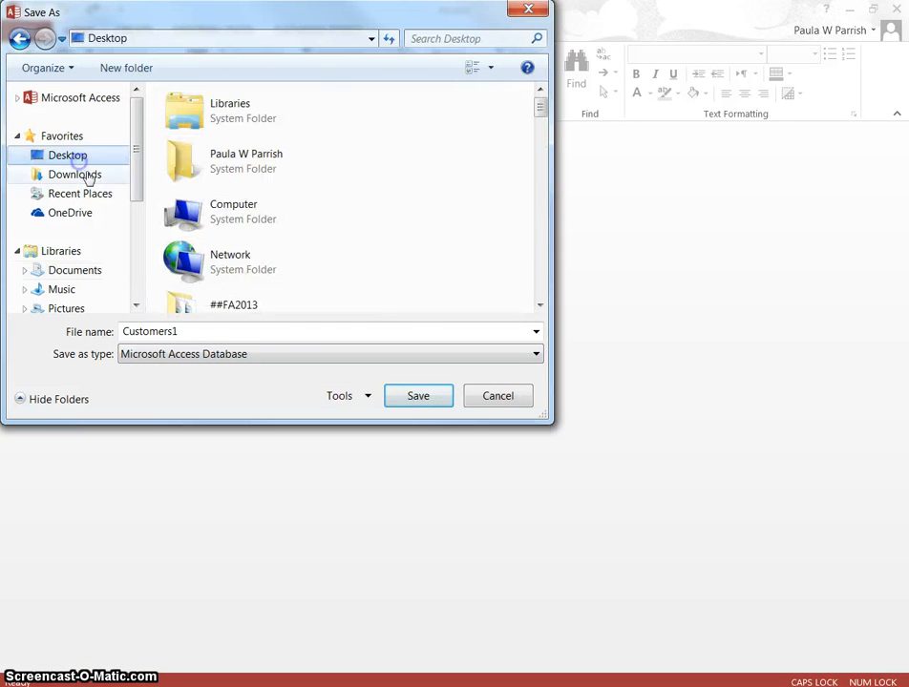
{"action": "left_click", "coordinate": [227, 331]}
{"action": "left_click", "coordinate": [227, 331]}
{"action": "key", "text": "BackSpace"}
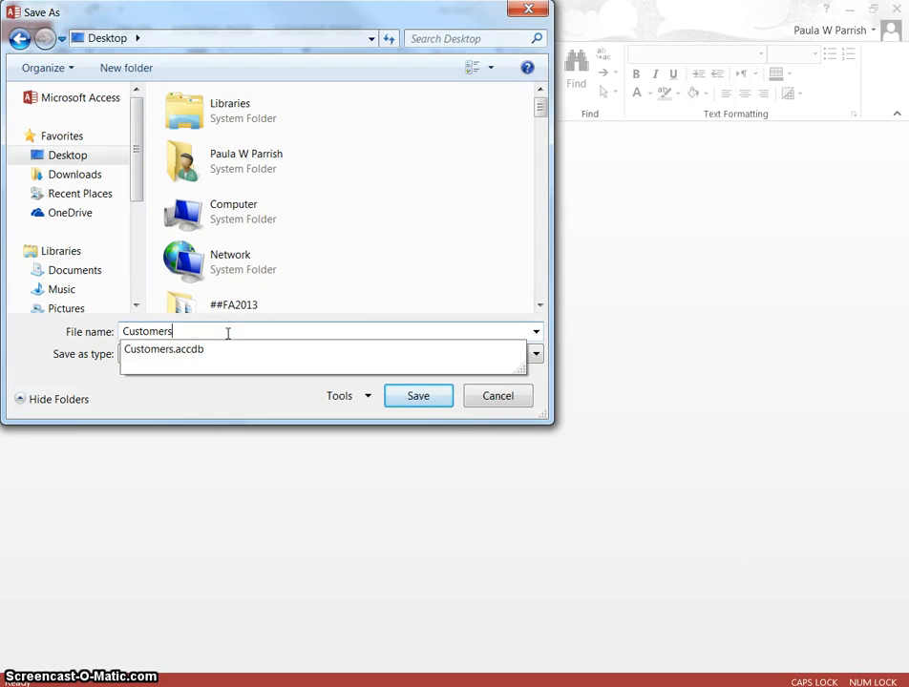
{"action": "type", "text": ".DOC"}
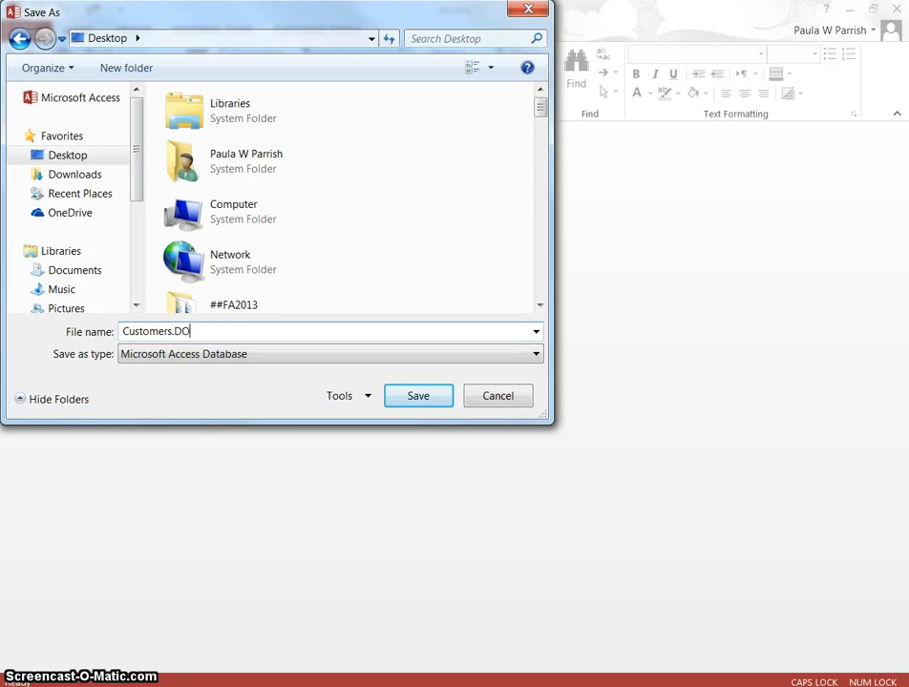
{"action": "key", "text": "Return"}
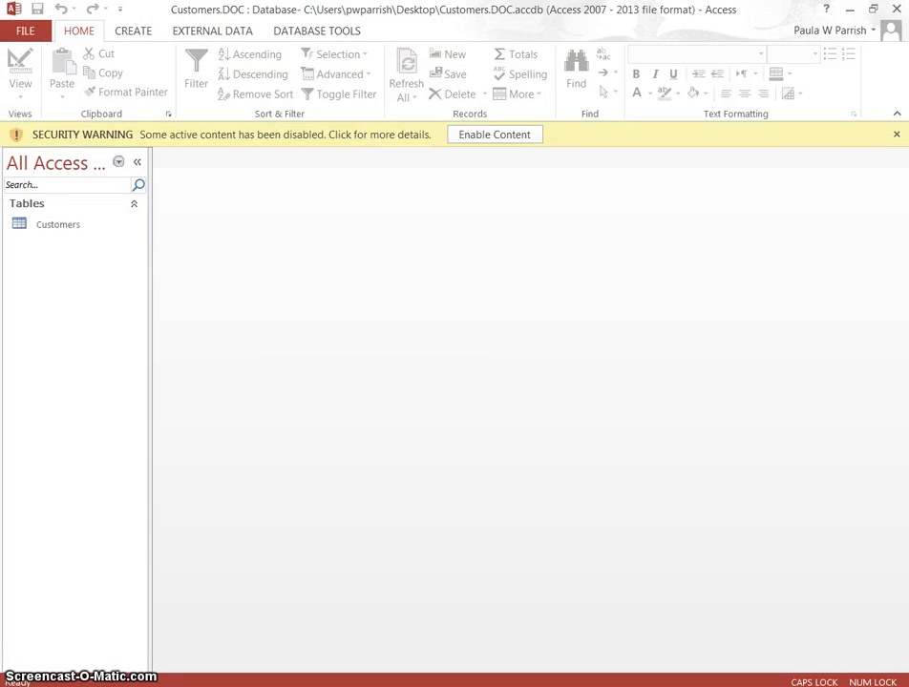
{"action": "left_click", "coordinate": [897, 8]}
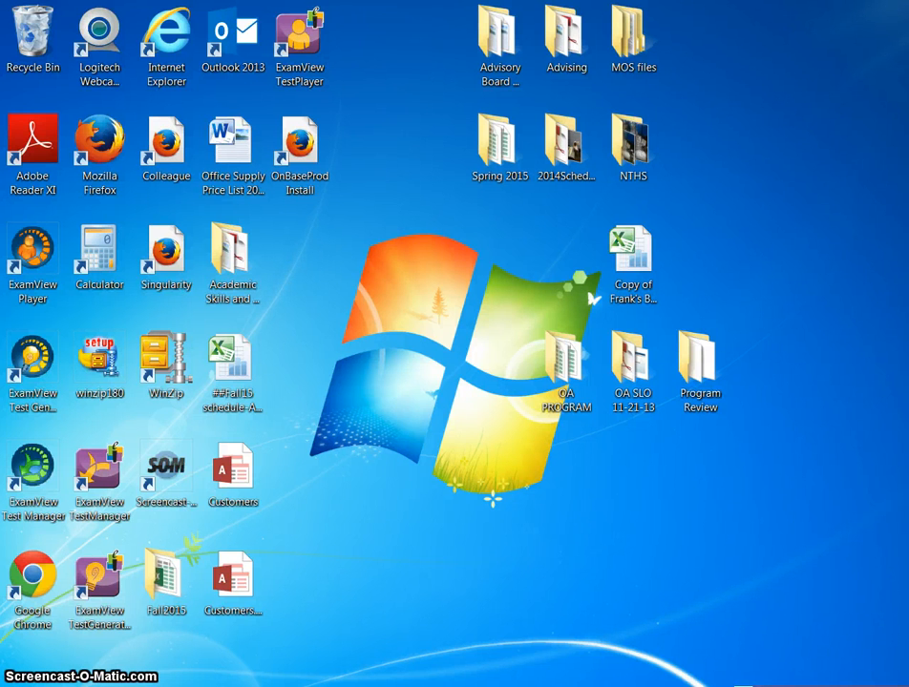
Switch back to the MindTap assignment in Firefox and attach the Customers.DOC Access database from the Desktop to Application 4-4.
{"action": "left_click", "coordinate": [355, 680]}
{"action": "left_click", "coordinate": [426, 588]}
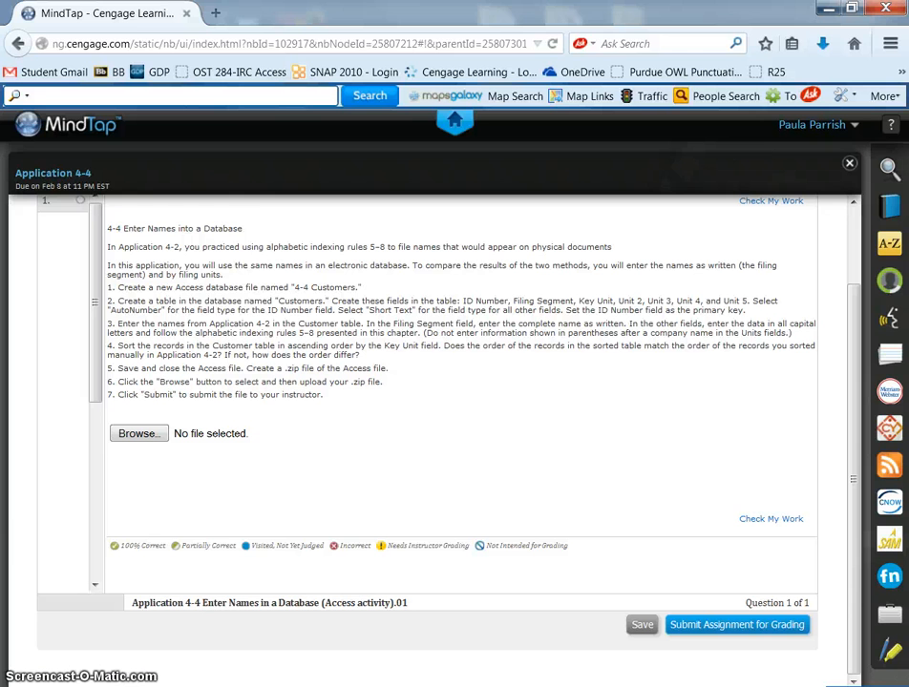
{"action": "left_click", "coordinate": [156, 444]}
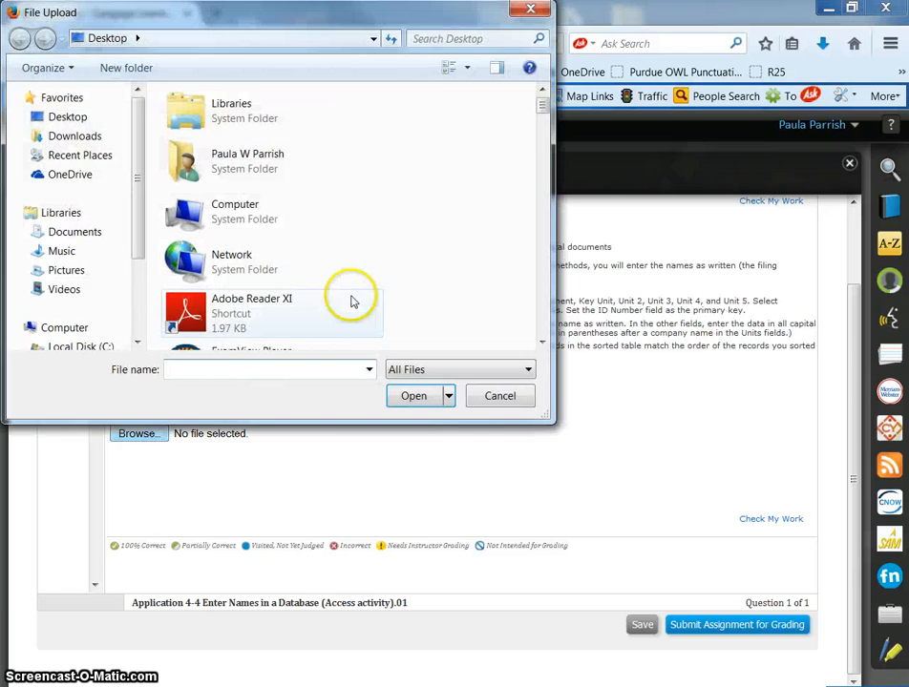
{"action": "left_click_drag", "start_coordinate": [534, 108], "coordinate": [539, 296]}
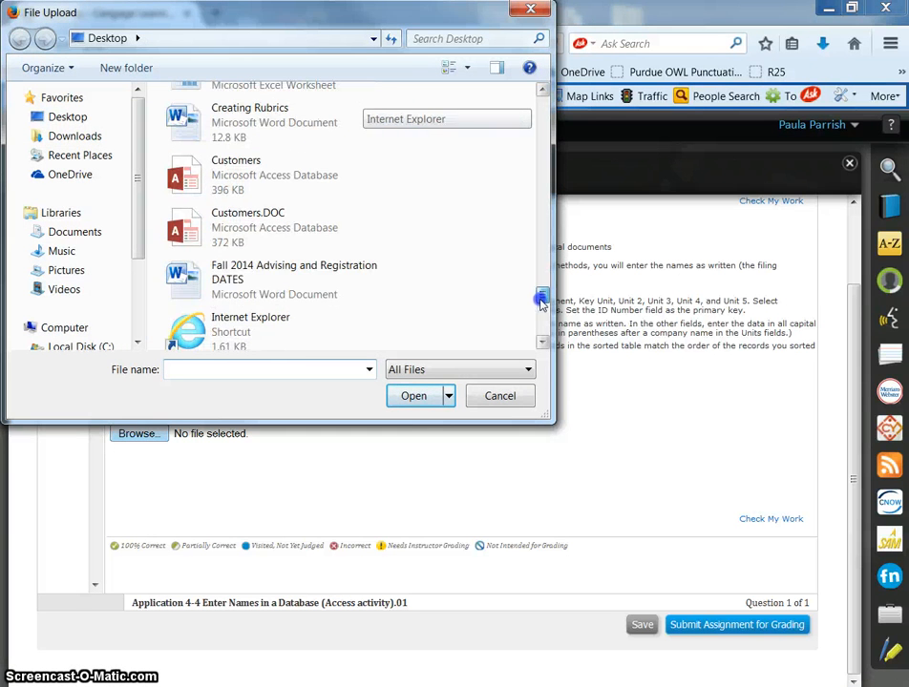
{"action": "double_click", "coordinate": [265, 232]}
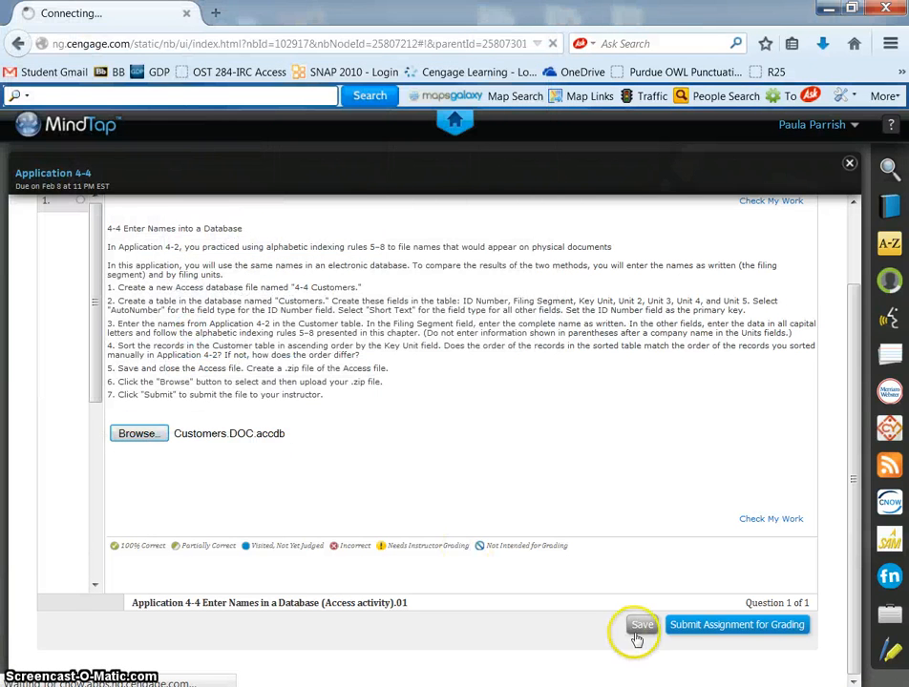
Submit Application 4-4 for grading, dismissing the file format notice, and close the browser.
{"action": "left_click", "coordinate": [701, 631]}
{"action": "left_click", "coordinate": [446, 531]}
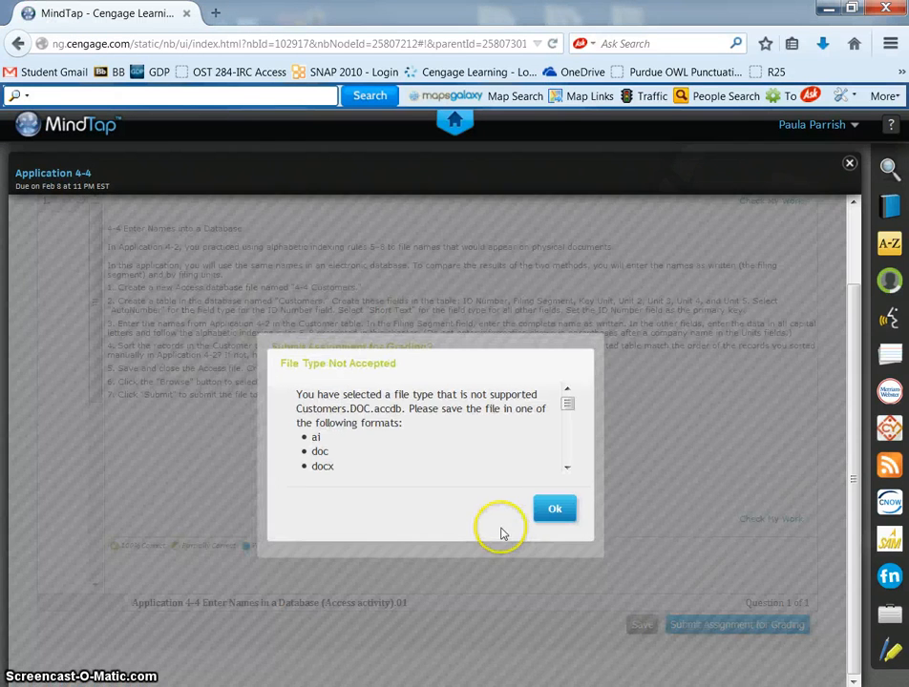
{"action": "left_click", "coordinate": [542, 510]}
{"action": "left_click", "coordinate": [543, 520]}
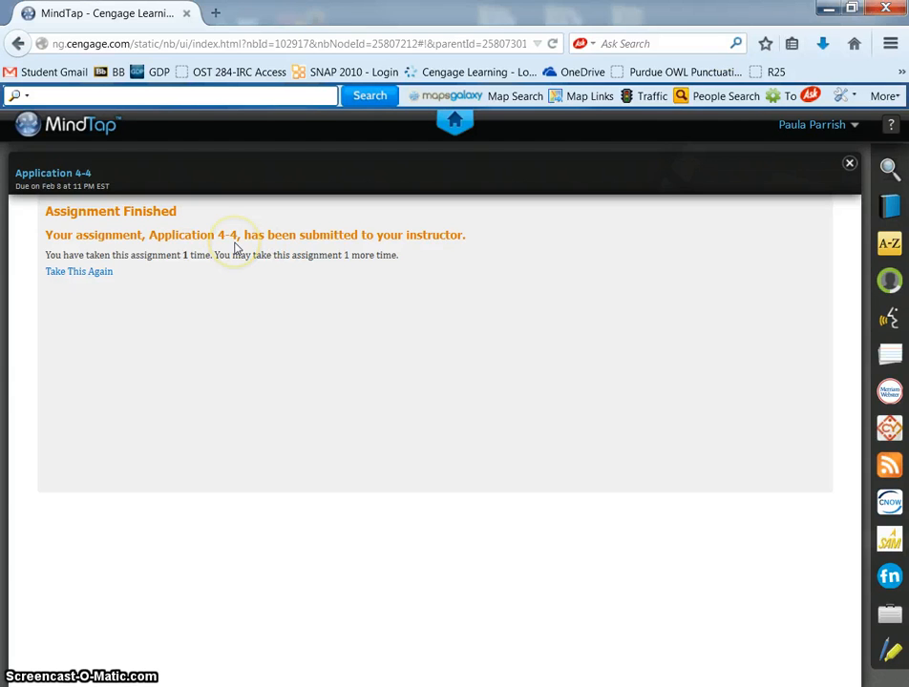
{"action": "left_click", "coordinate": [886, 7]}
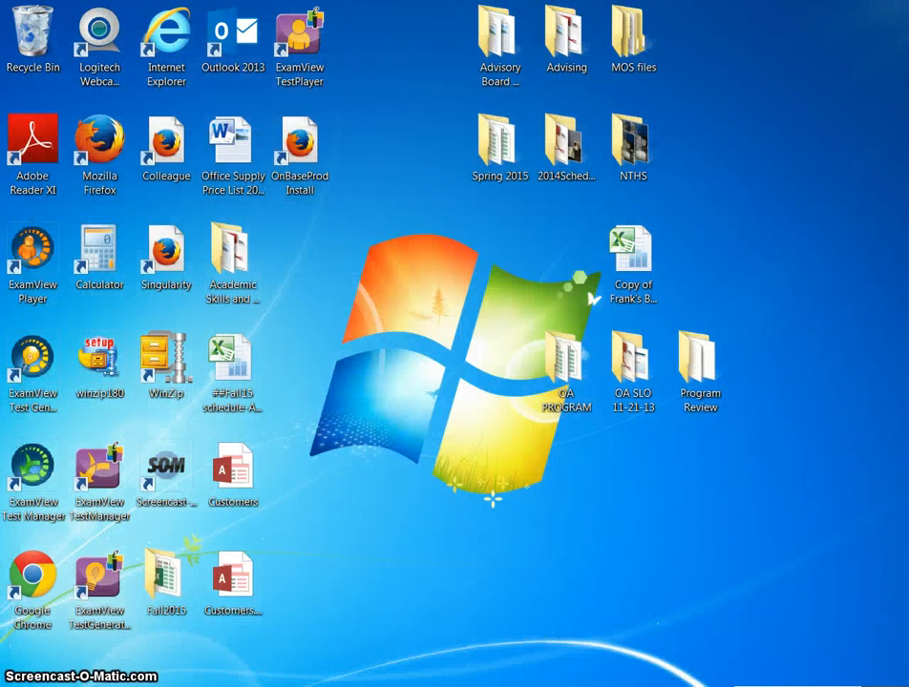